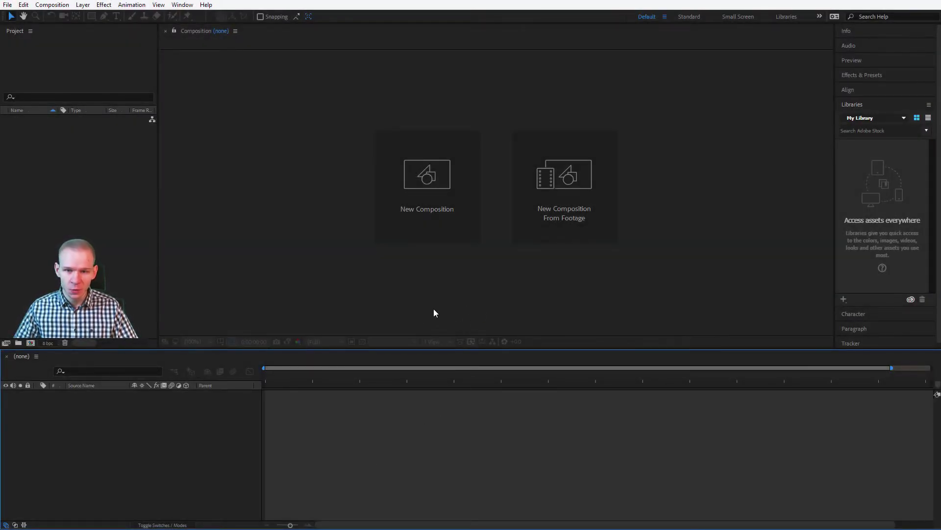
# Create Comp 1 at 1920×1080, 29.97 fps, with a 0;00;05;00 duration
pyautogui.click(432, 190)
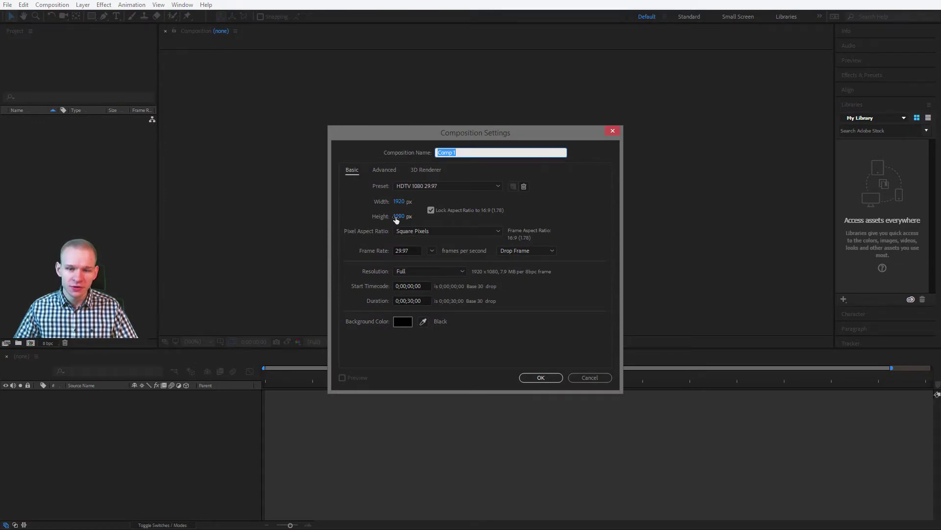
pyautogui.click(411, 298)
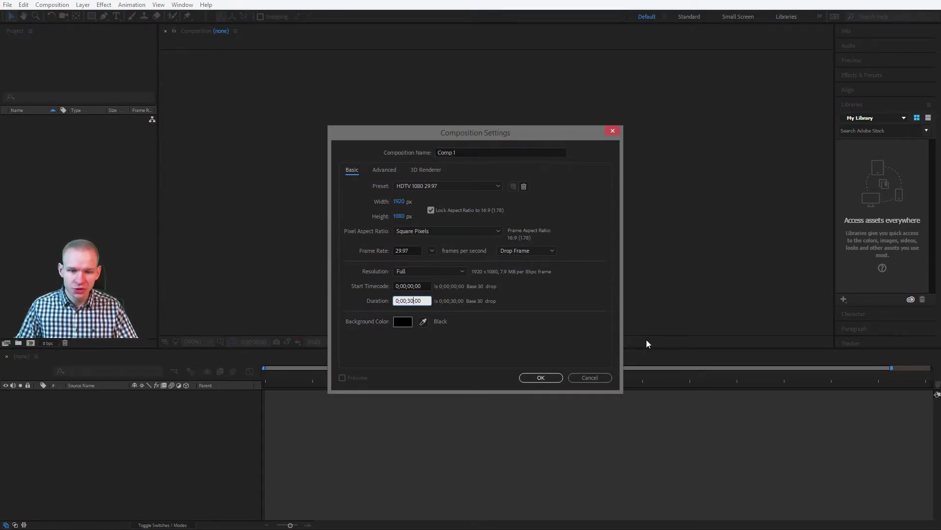
pyautogui.click(538, 377)
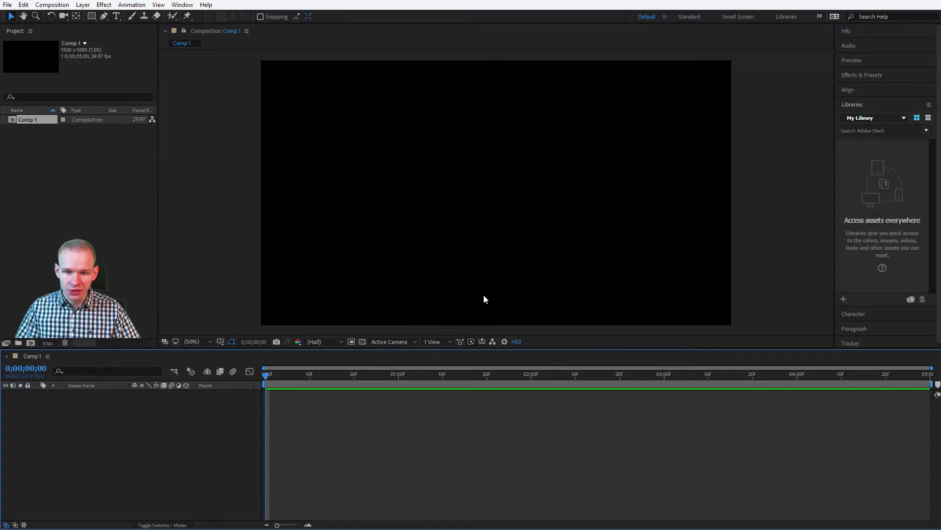
# Show the title/action safe guides and pick the Pen tool
pyautogui.click(221, 342)
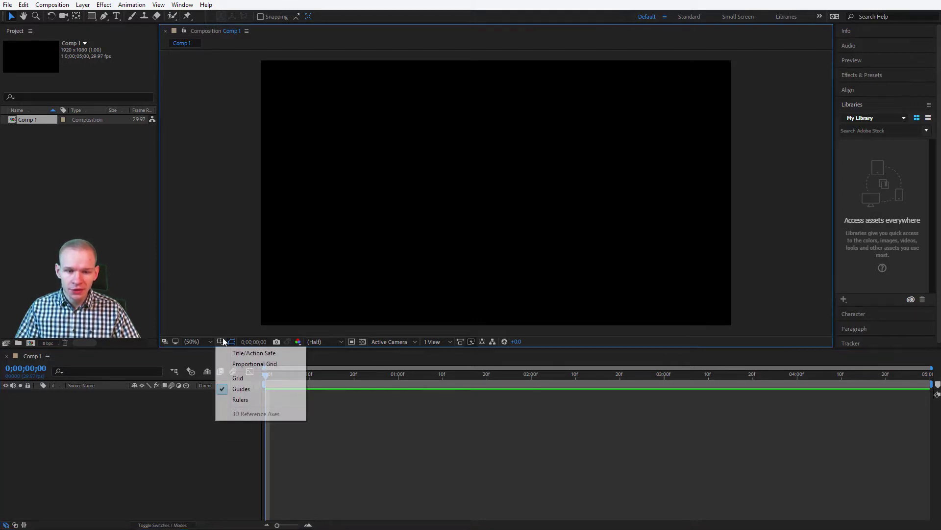
pyautogui.click(262, 353)
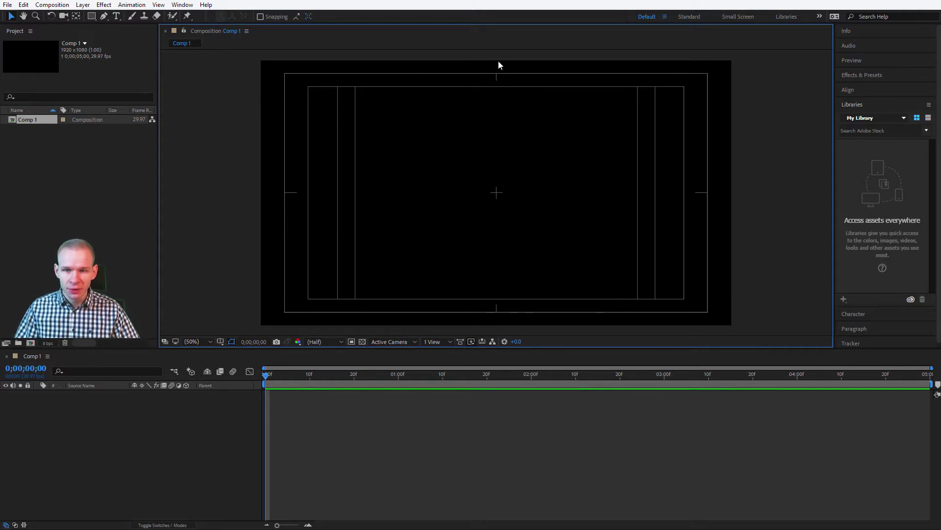
pyautogui.click(103, 17)
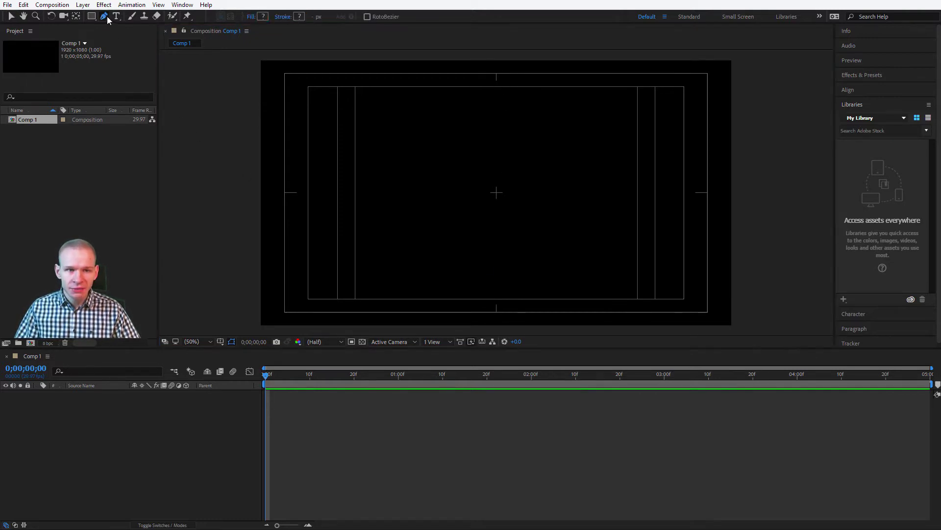
# Set the shape fill to gold (#D7AD2D) and the stroke to None
pyautogui.click(264, 17)
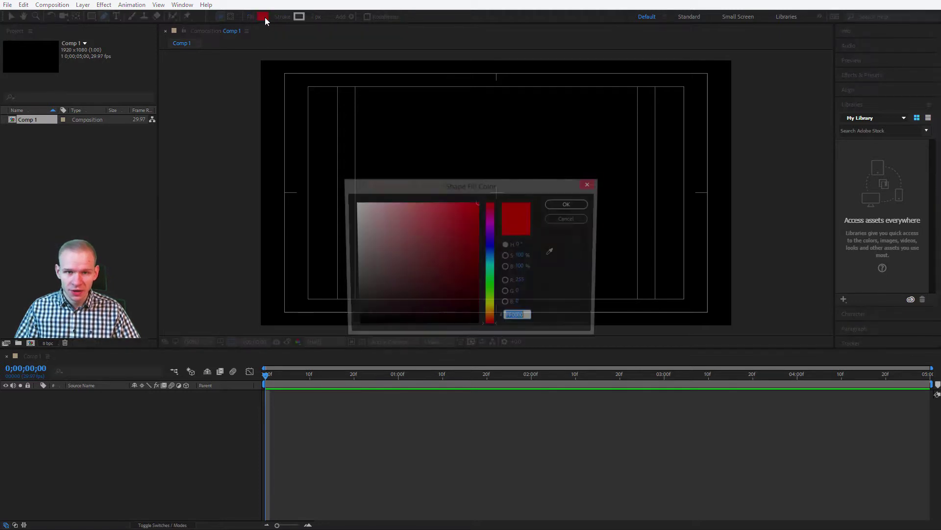
pyautogui.moveTo(491, 245); pyautogui.dragTo(498, 312)
pyautogui.moveTo(425, 257); pyautogui.dragTo(449, 218)
pyautogui.click(559, 205)
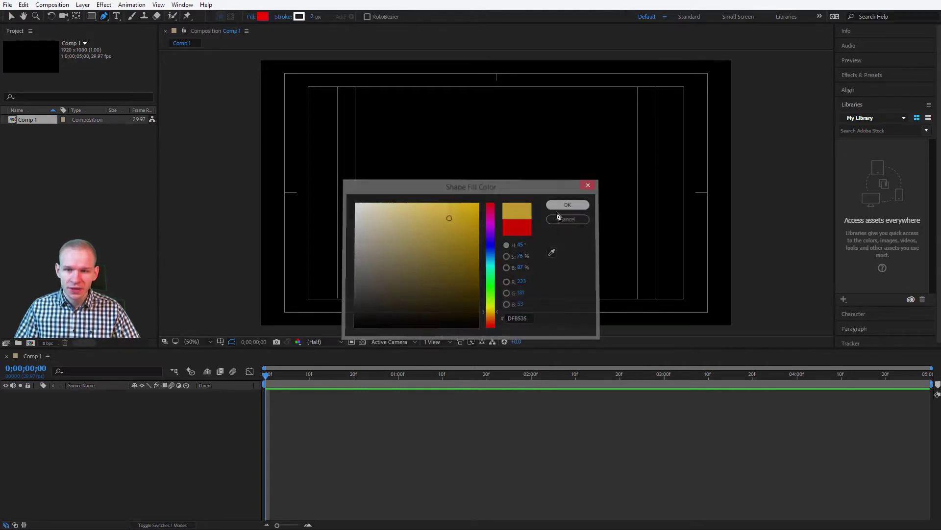
pyautogui.click(290, 16)
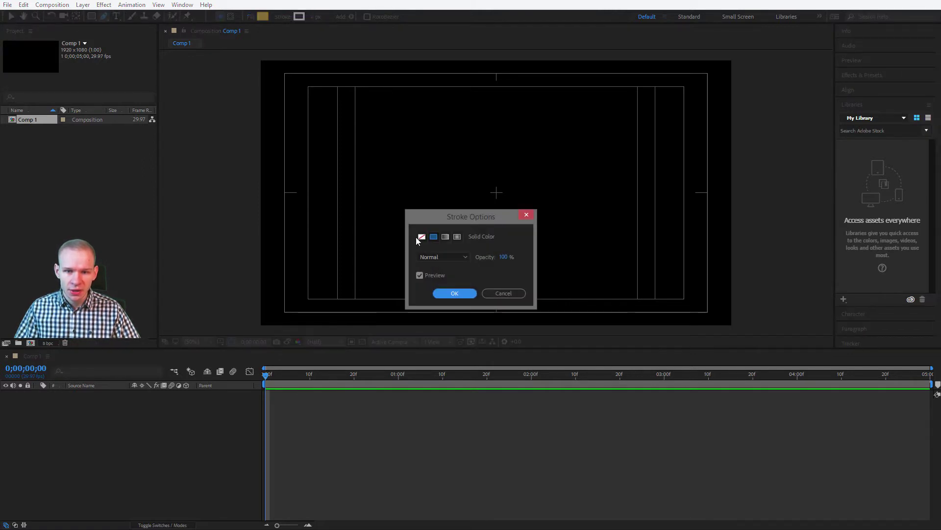
pyautogui.click(423, 238)
# Draw a vertical line from the top to the bottom edge of the comp
pyautogui.click(452, 294)
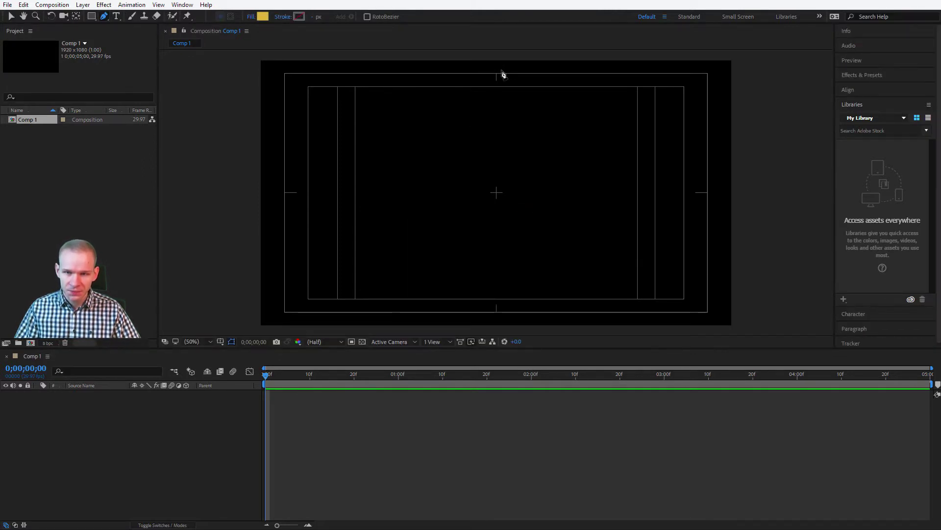
pyautogui.click(497, 55)
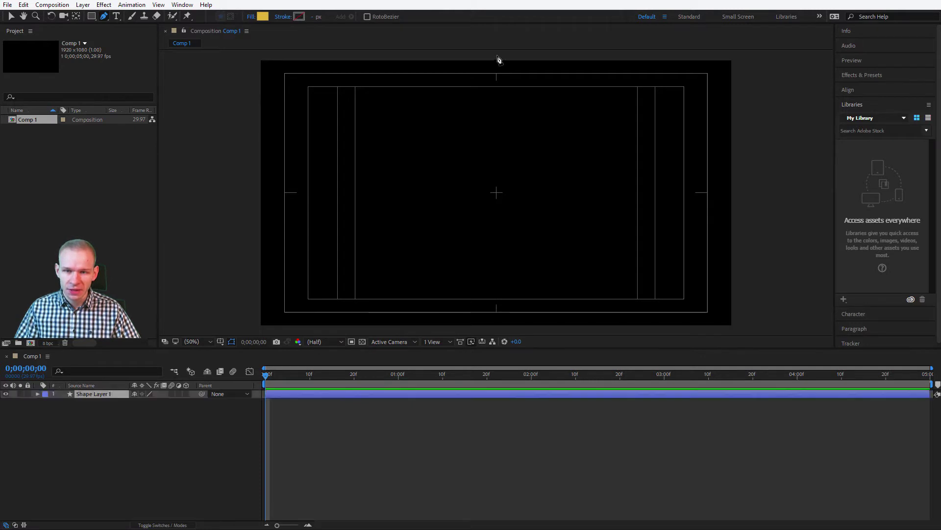
pyautogui.click(497, 333)
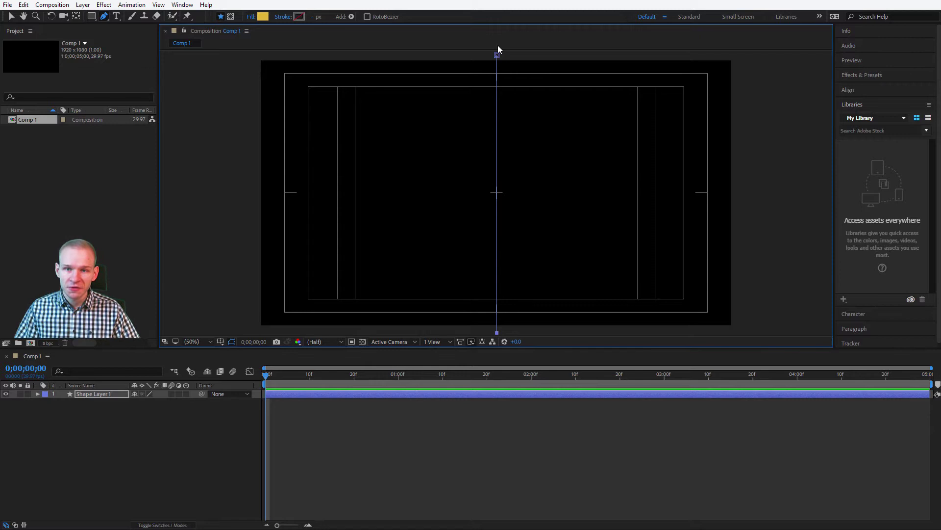
# Give the line a gold stroke sampled from the fill, 17 px wide
pyautogui.click(299, 17)
pyautogui.click(488, 304)
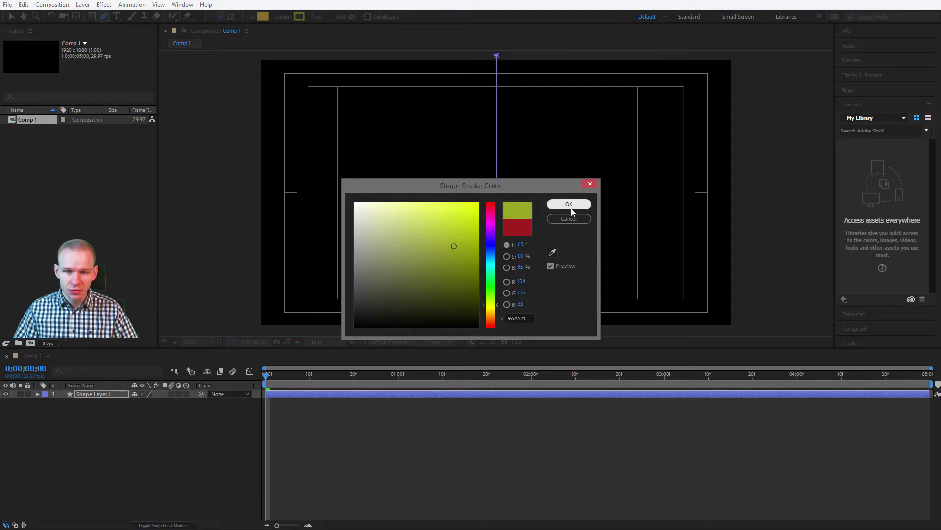
pyautogui.click(553, 252)
pyautogui.click(263, 16)
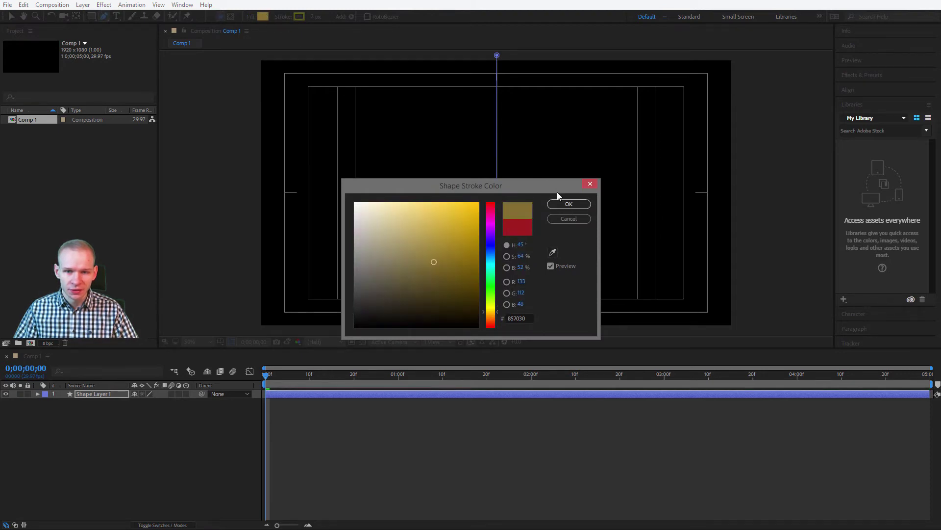
pyautogui.click(563, 203)
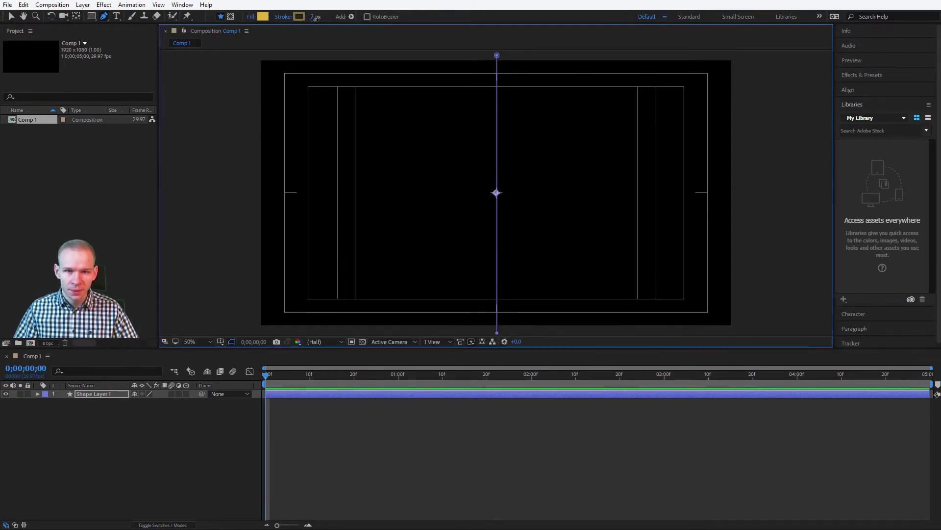
pyautogui.moveTo(315, 18); pyautogui.dragTo(328, 18)
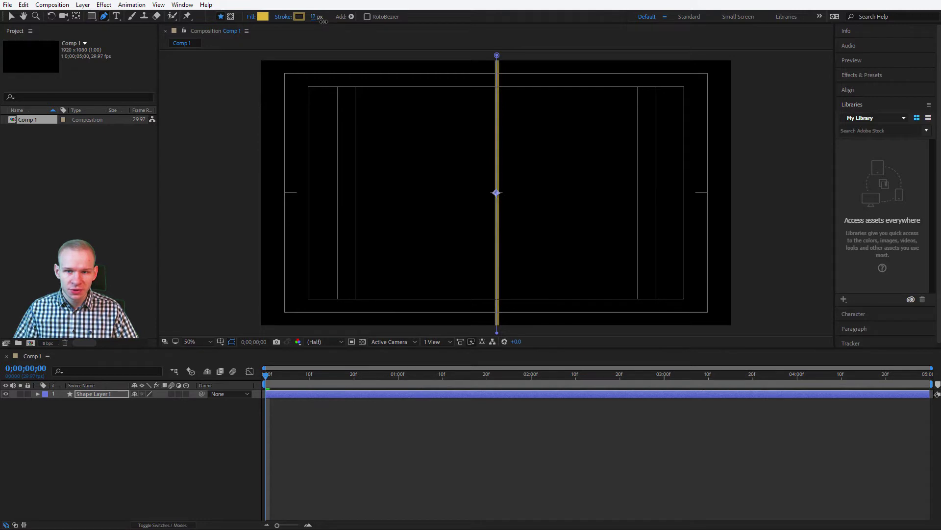
# Set the line's fill to None and deselect the shape layer
pyautogui.click(262, 17)
pyautogui.click(569, 227)
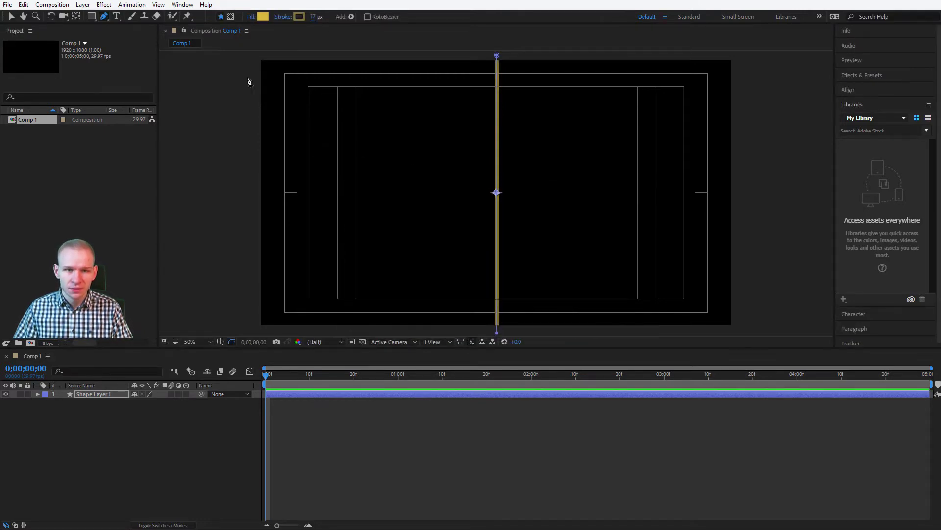
pyautogui.click(251, 16)
pyautogui.click(421, 237)
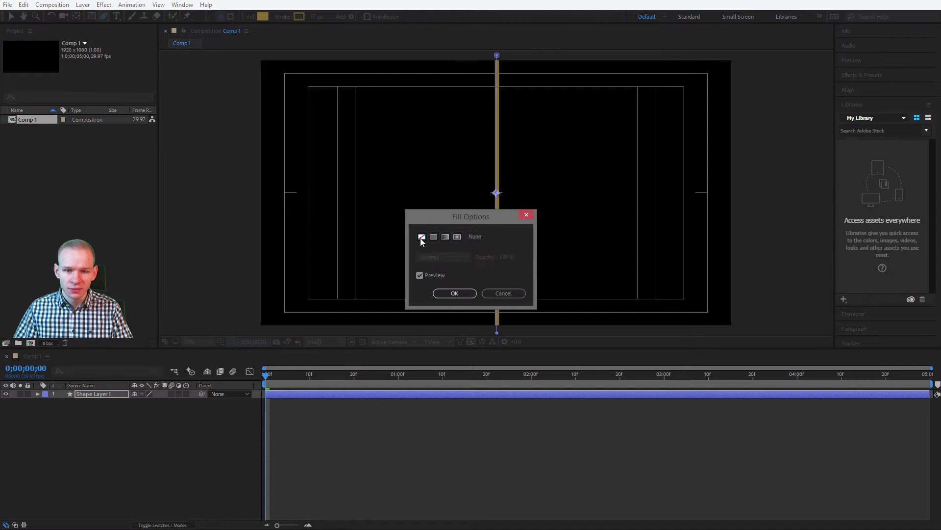
pyautogui.click(454, 293)
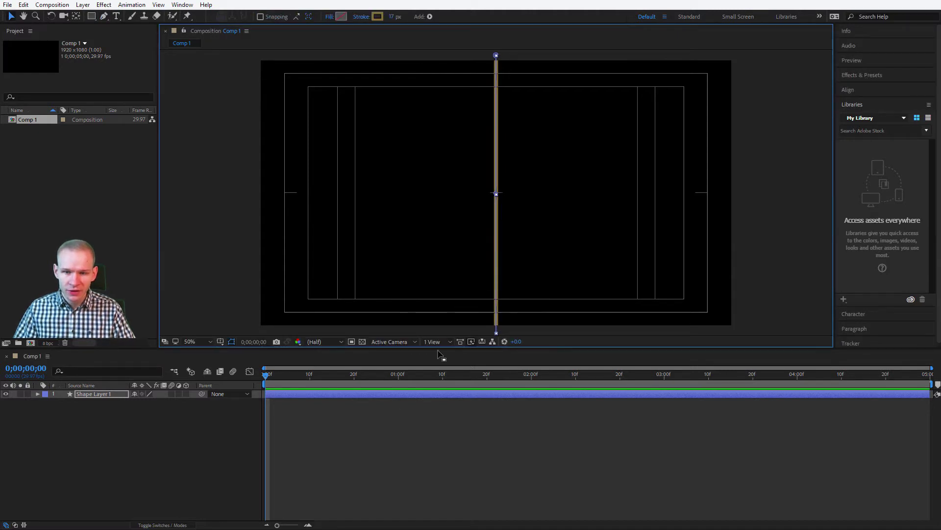
pyautogui.click(188, 489)
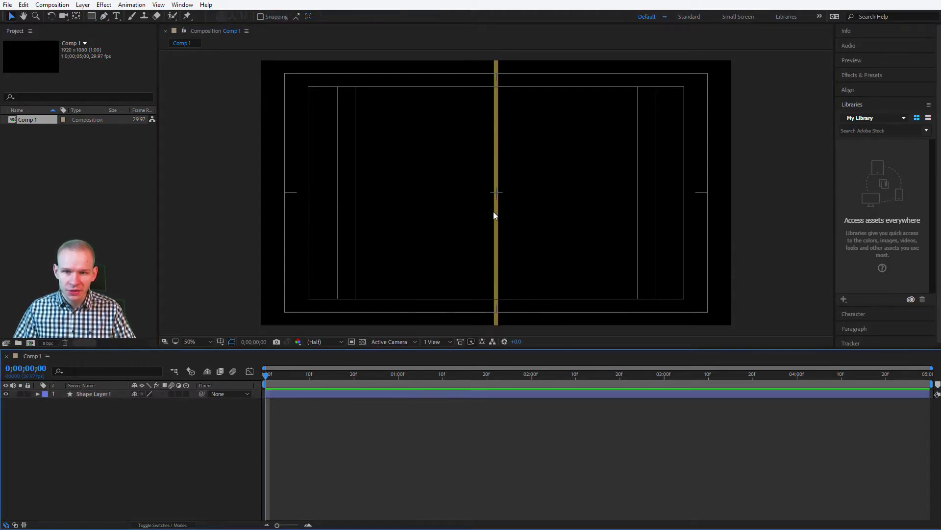
# Add Trim Paths to Shape Layer 1 and scrub its End to 0%
pyautogui.click(101, 395)
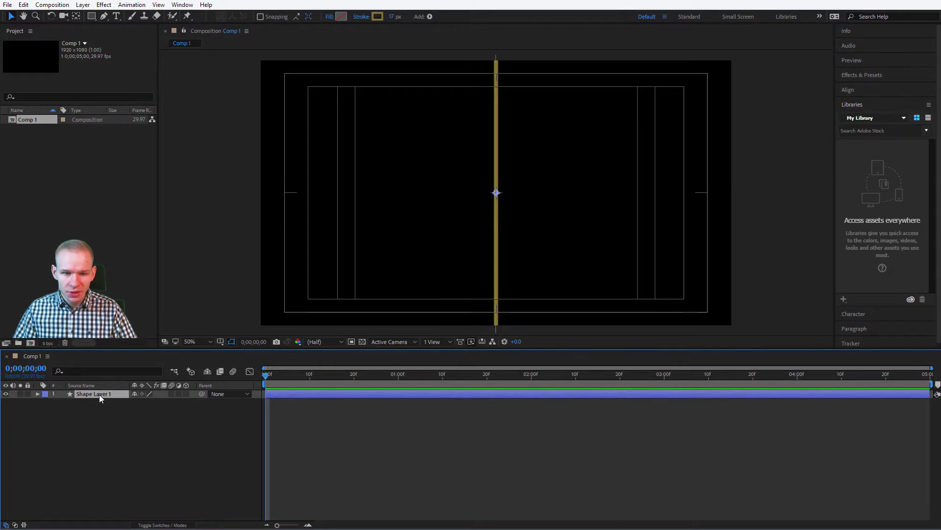
pyautogui.click(38, 394)
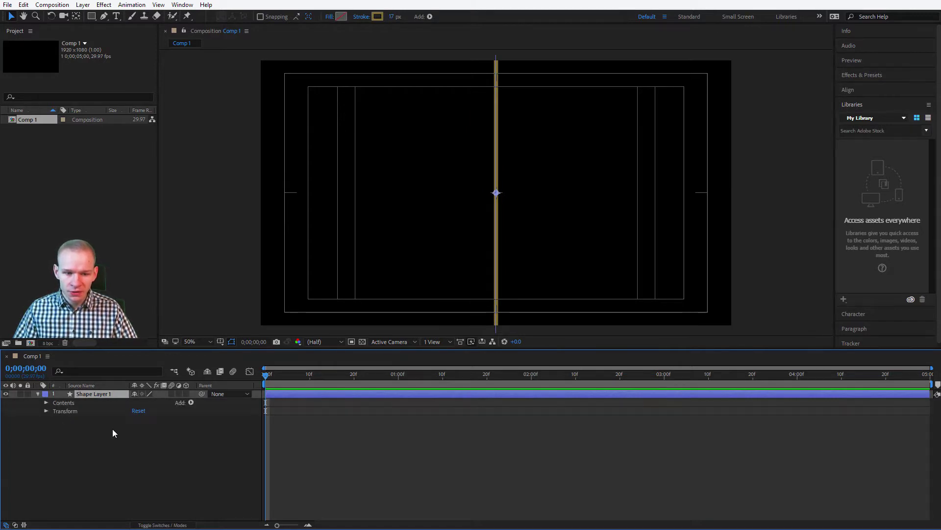
pyautogui.click(191, 403)
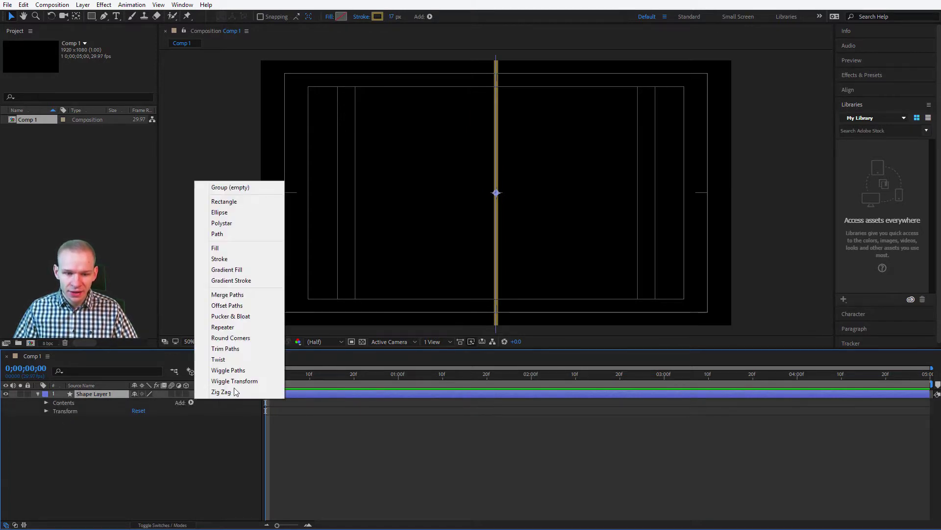
pyautogui.click(247, 348)
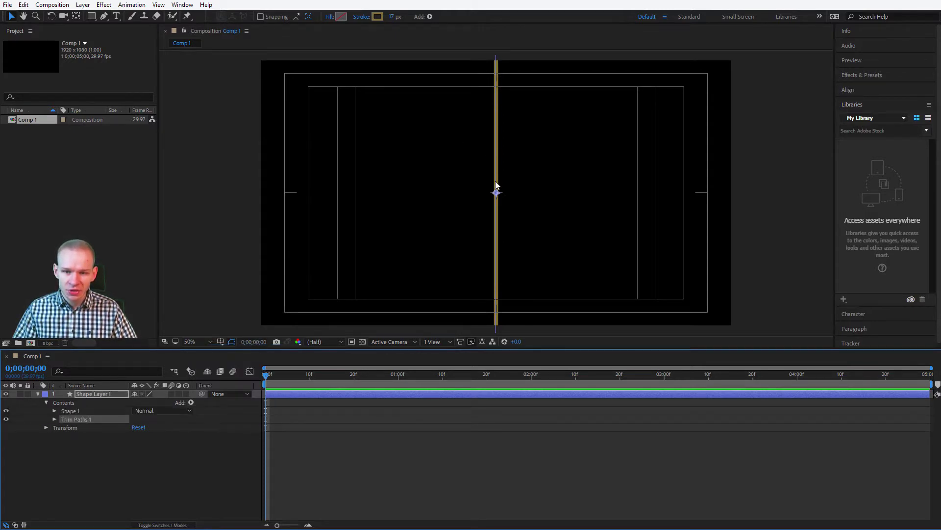
pyautogui.click(53, 419)
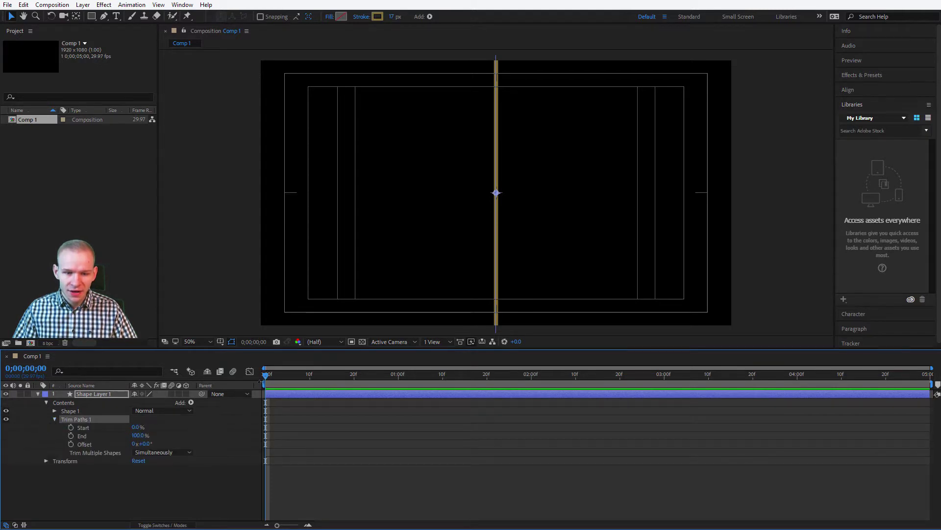
pyautogui.moveTo(336, 373); pyautogui.dragTo(266, 373)
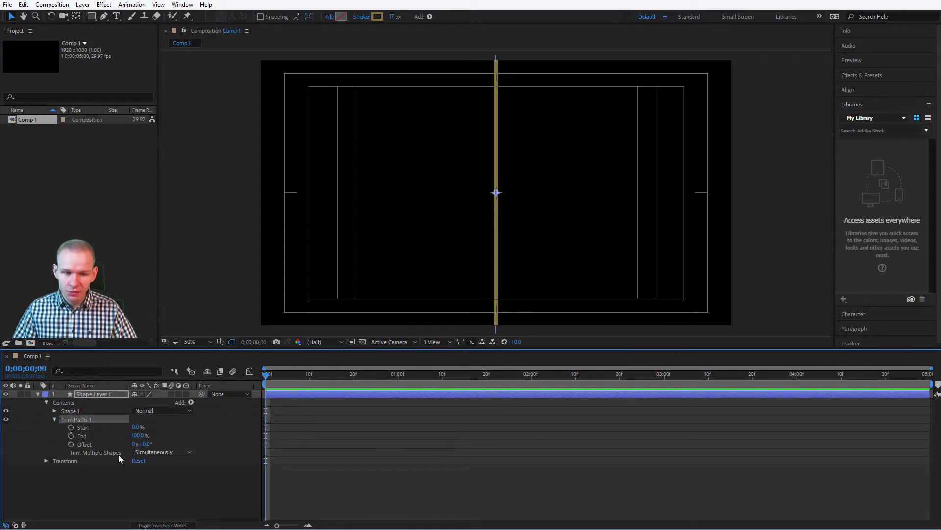
pyautogui.moveTo(137, 435); pyautogui.dragTo(73, 435)
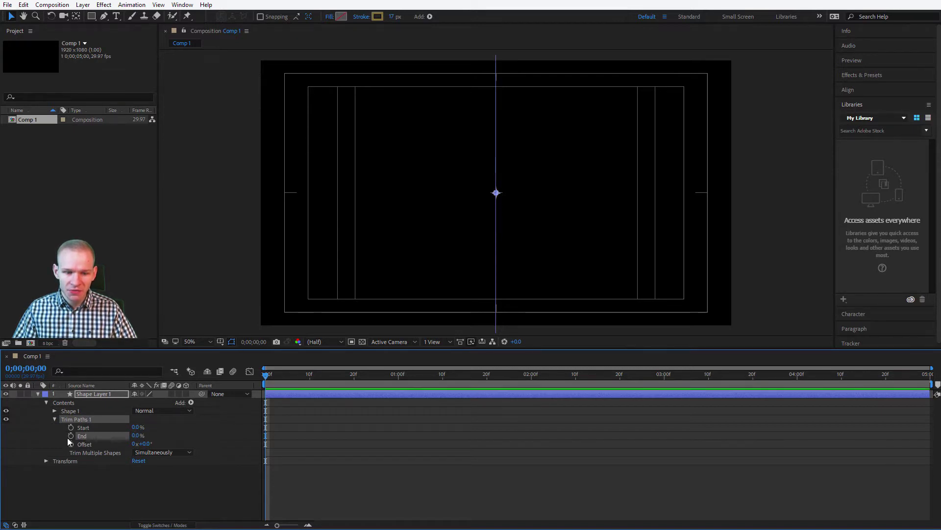
# Keyframe Trim Paths Start and End, raising Start to 100% at frame 20
pyautogui.click(71, 427)
pyautogui.click(71, 436)
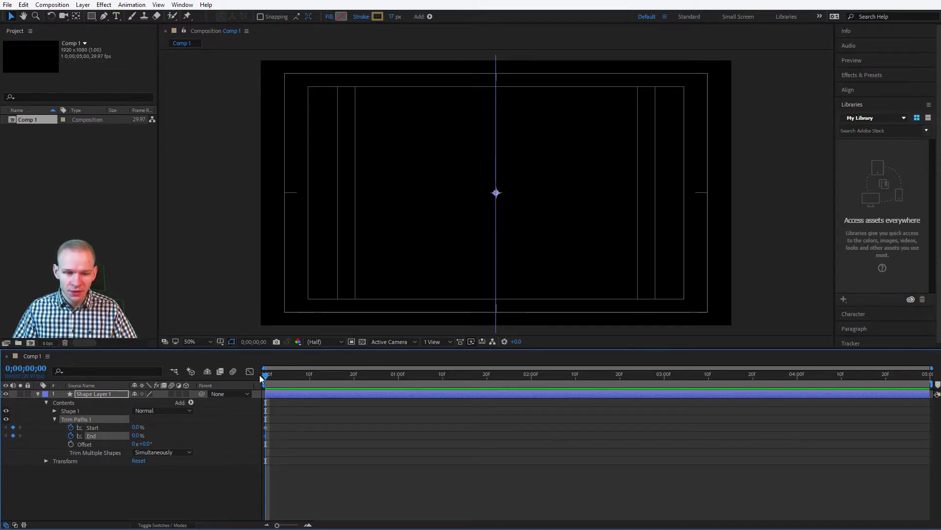
pyautogui.moveTo(274, 375); pyautogui.dragTo(354, 376)
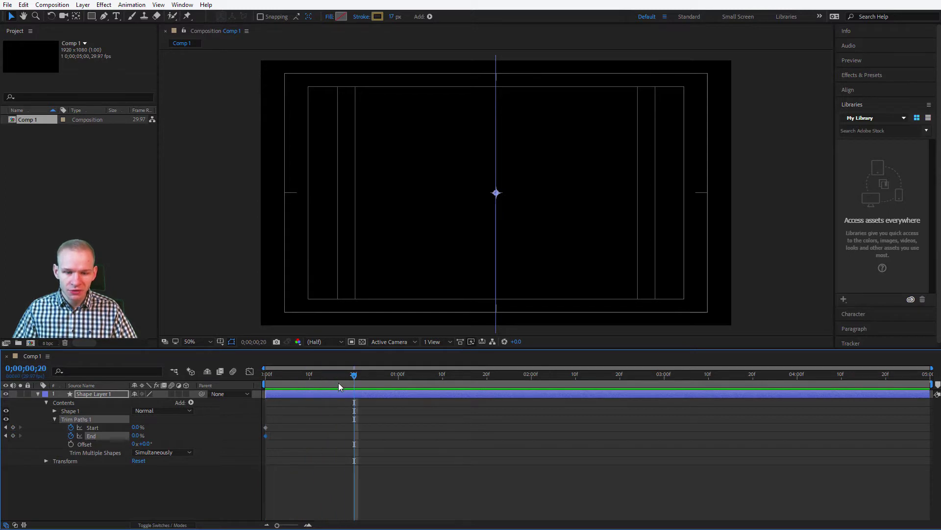
pyautogui.moveTo(137, 427); pyautogui.dragTo(222, 423)
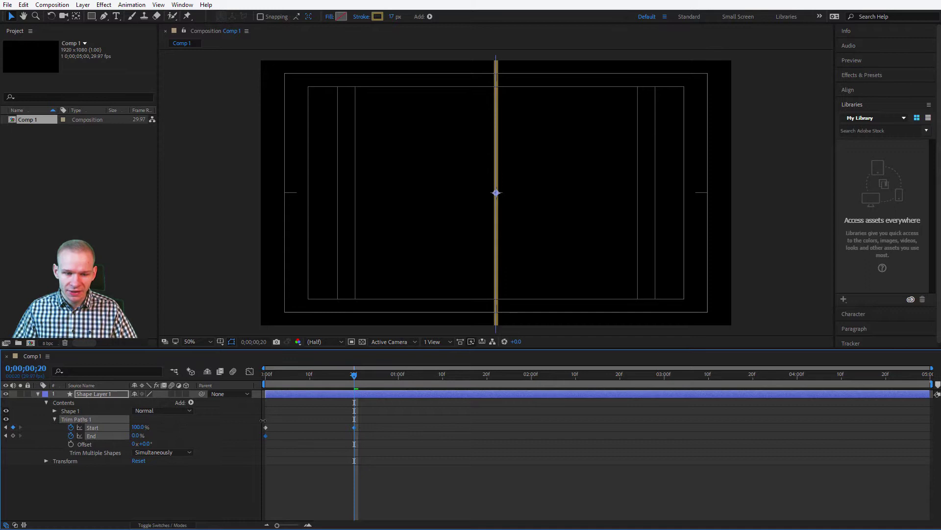
# Lower Start and End at two seconds, then delete the frame-0 End keyframe
pyautogui.moveTo(355, 376); pyautogui.dragTo(530, 393)
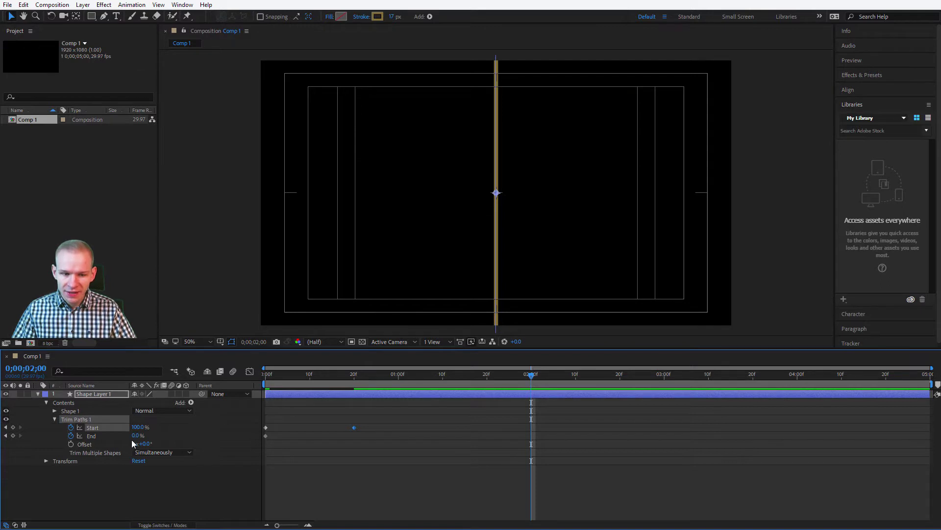
pyautogui.moveTo(141, 429); pyautogui.dragTo(121, 432)
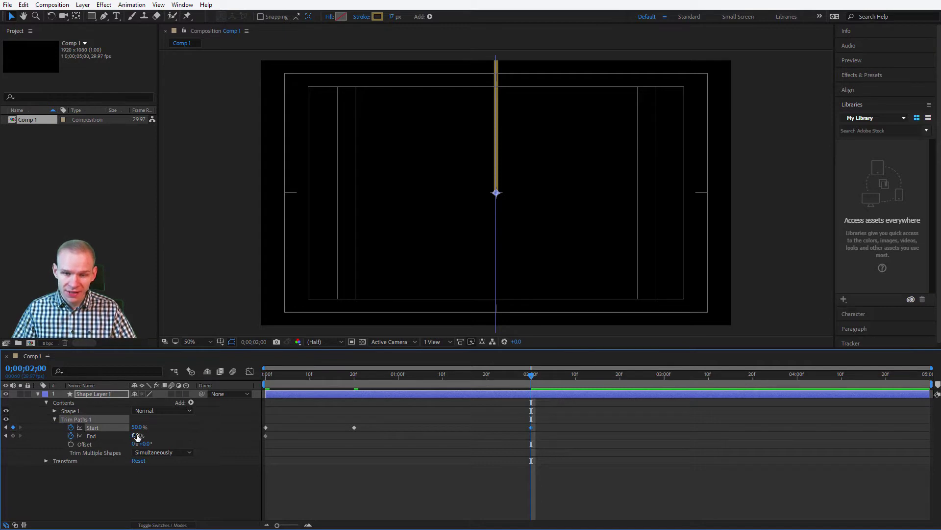
pyautogui.moveTo(138, 437); pyautogui.dragTo(166, 440)
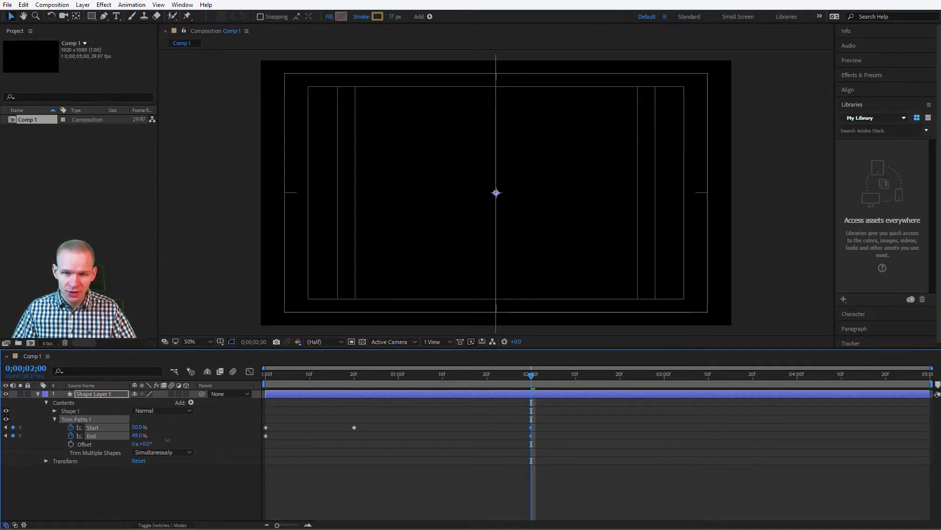
pyautogui.moveTo(523, 389)
pyautogui.mouseDown()
pyautogui.moveTo(201, 367)
pyautogui.moveTo(315, 390)
pyautogui.mouseUp()
pyautogui.press('Home')
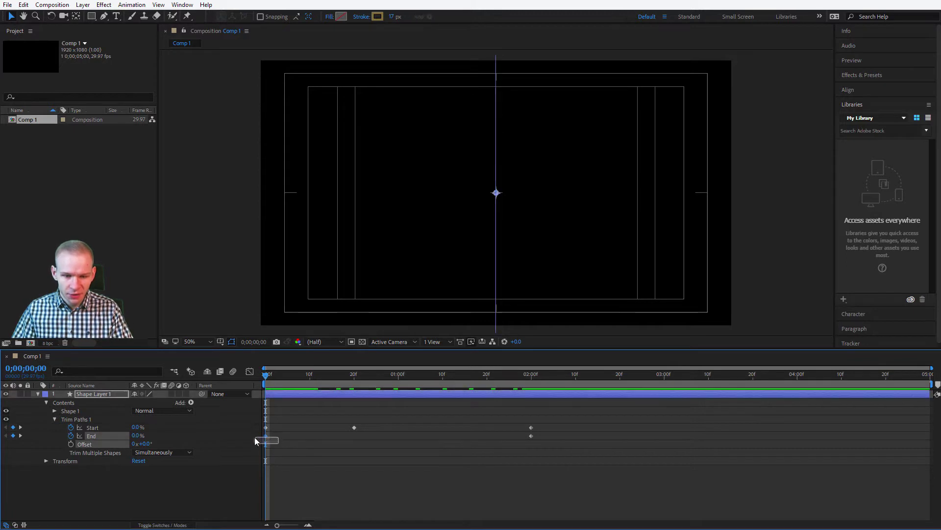
pyautogui.press('Delete')
# At 1;19, keyframe End at 0% and Start back at 100%
pyautogui.moveTo(267, 434); pyautogui.dragTo(483, 427)
pyautogui.click(139, 436)
pyautogui.write('0')
pyautogui.press('Return')
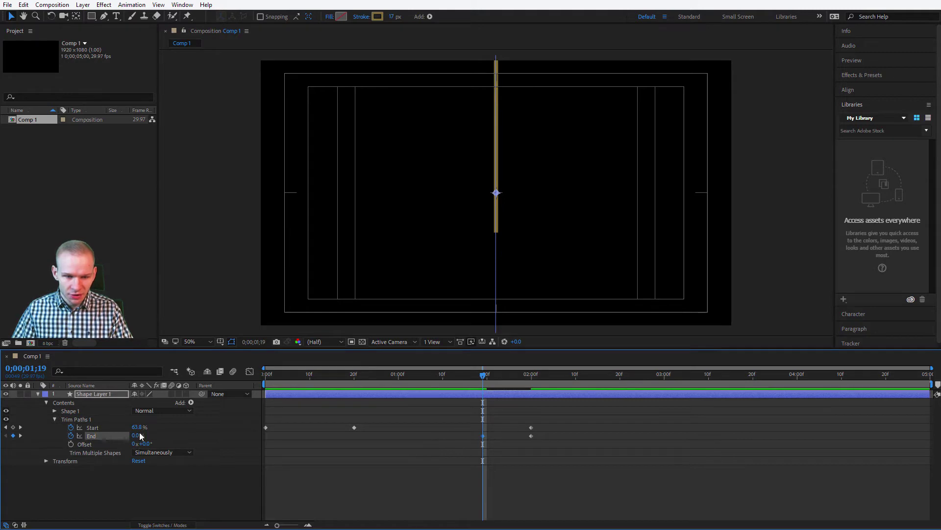
pyautogui.moveTo(138, 427); pyautogui.dragTo(155, 427)
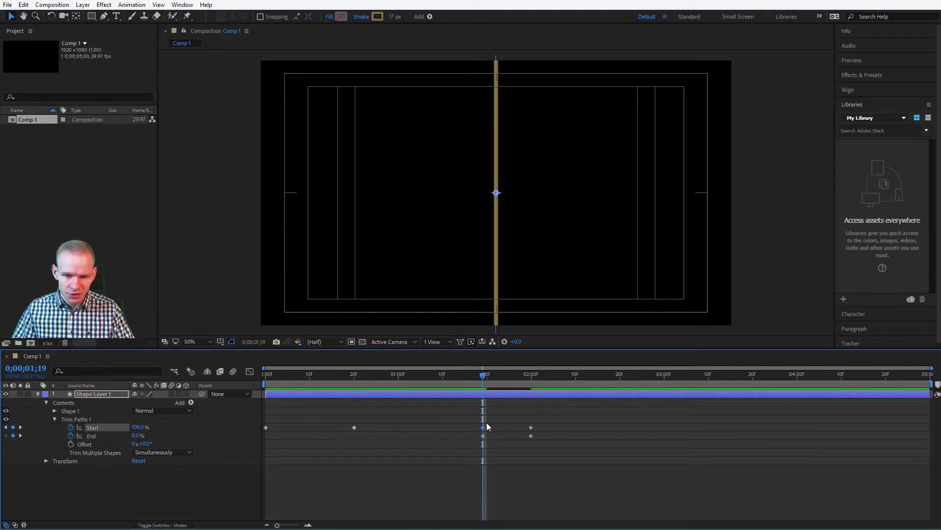
# Preview the line animation and select all six Trim Paths keyframes
pyautogui.moveTo(486, 380)
pyautogui.mouseDown()
pyautogui.moveTo(527, 380)
pyautogui.moveTo(201, 365)
pyautogui.mouseUp()
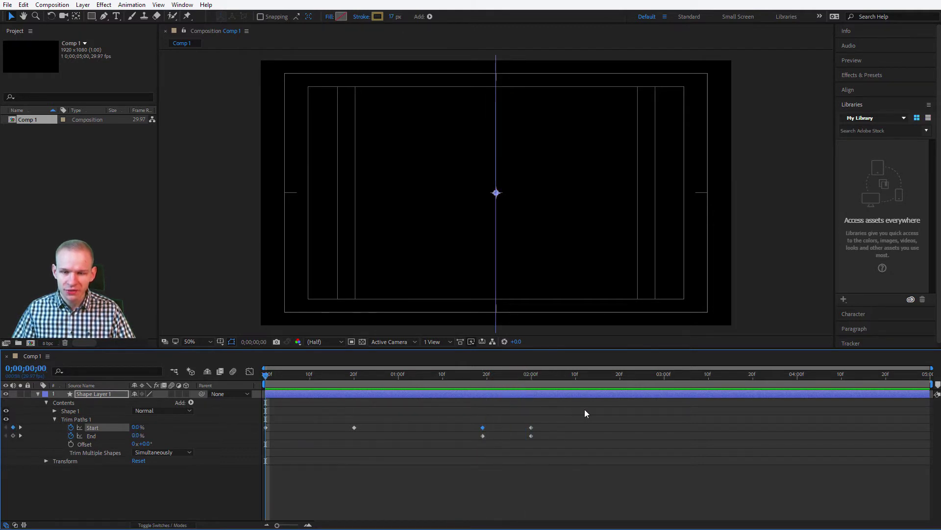
pyautogui.press('space')
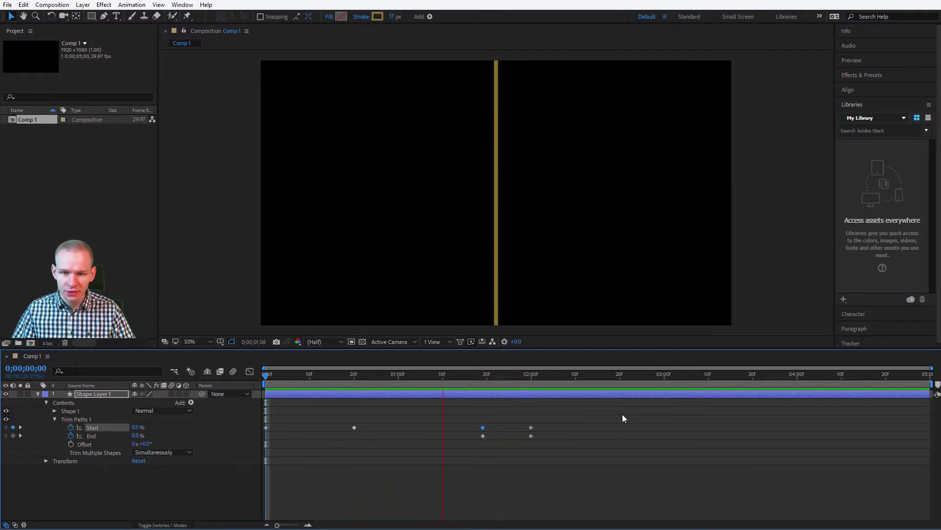
pyautogui.press('space')
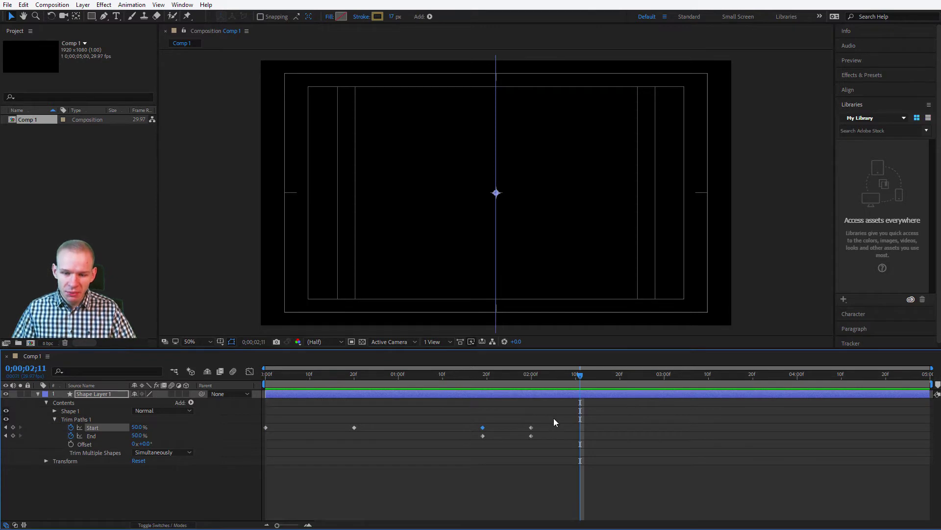
pyautogui.moveTo(557, 414); pyautogui.dragTo(235, 461)
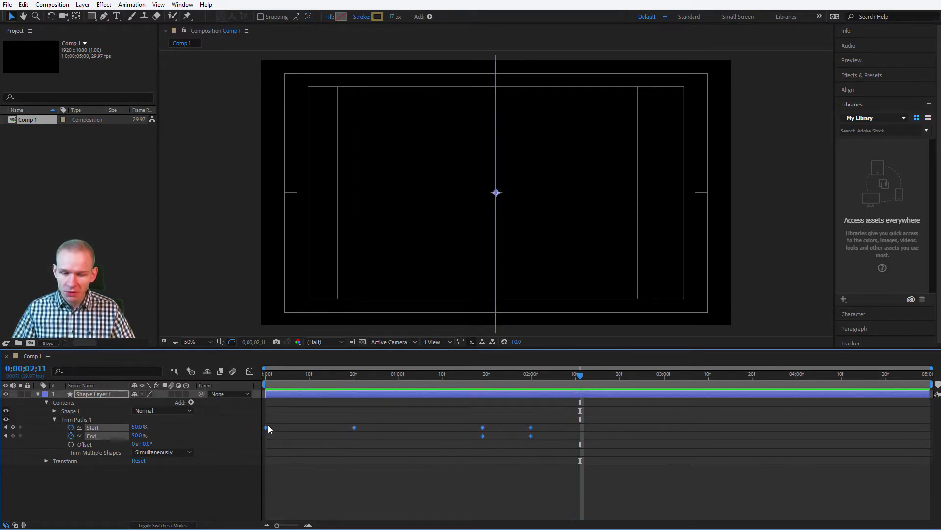
# Apply Easy Ease to all the selected Trim Paths keyframes
pyautogui.rightClick(266, 427)
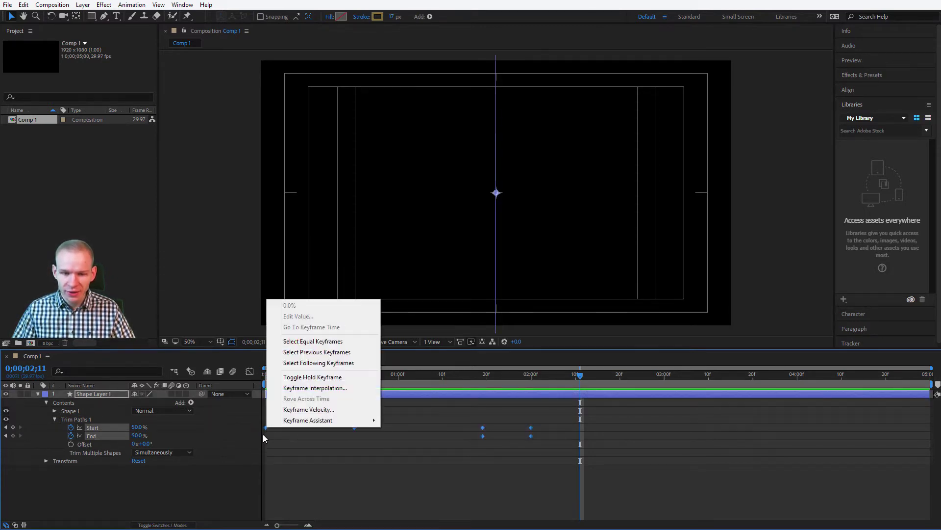
pyautogui.moveTo(316, 424)
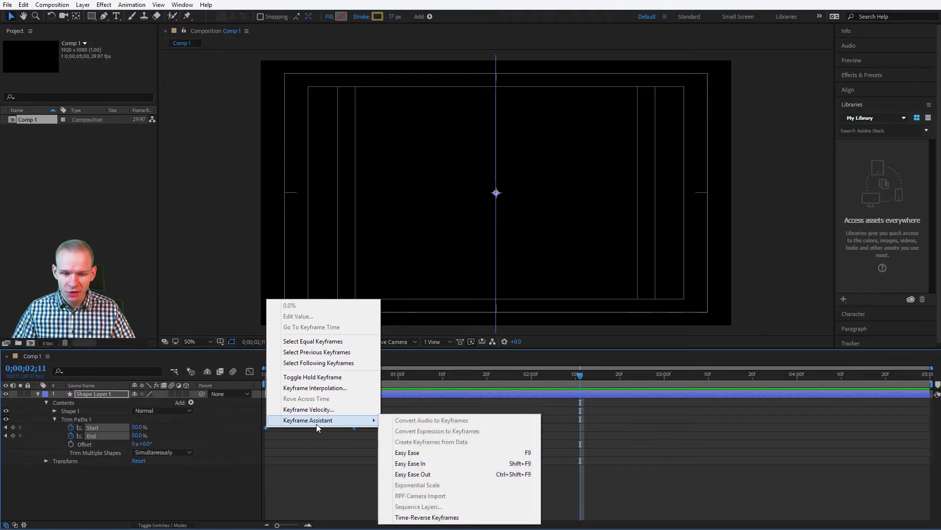
pyautogui.click(420, 451)
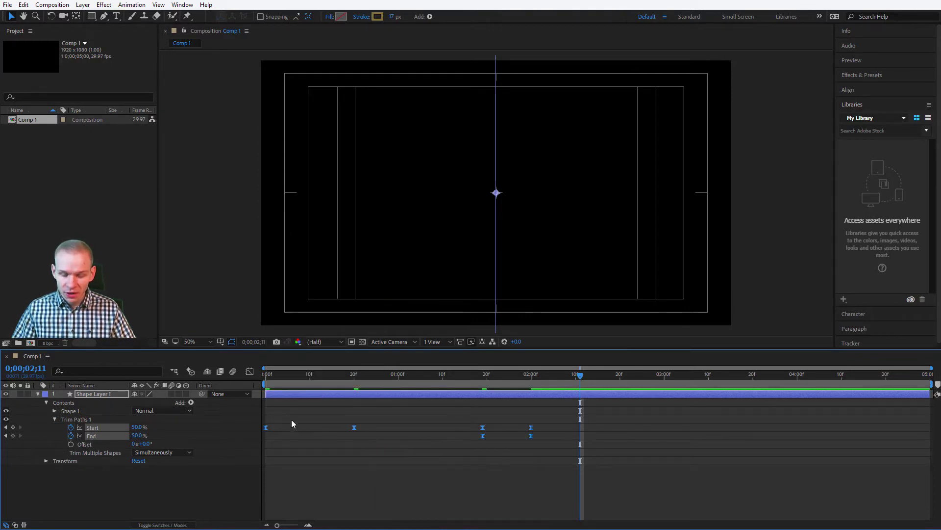
# Sharpen the draw-on and retract curves in the Graph Editor's speed graph, then preview
pyautogui.click(251, 371)
pyautogui.click(499, 517)
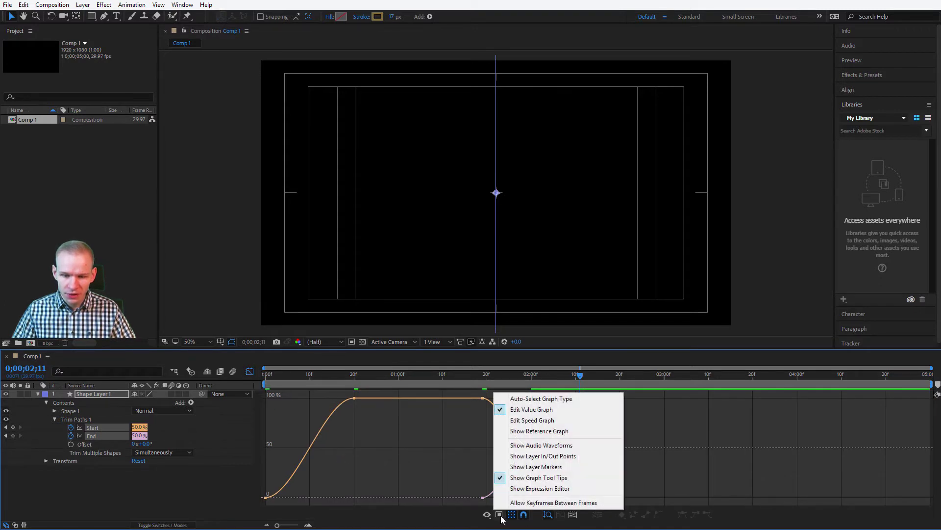
pyautogui.click(527, 418)
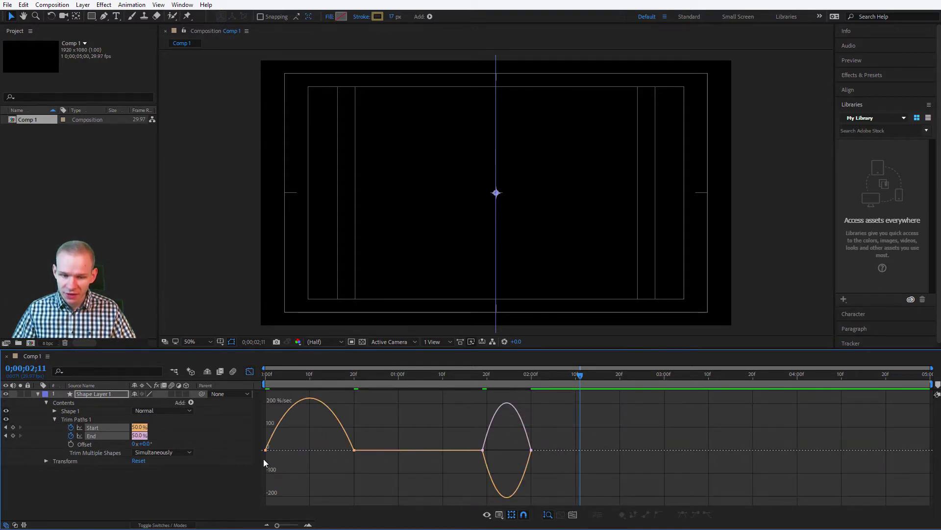
pyautogui.moveTo(266, 452); pyautogui.dragTo(328, 458)
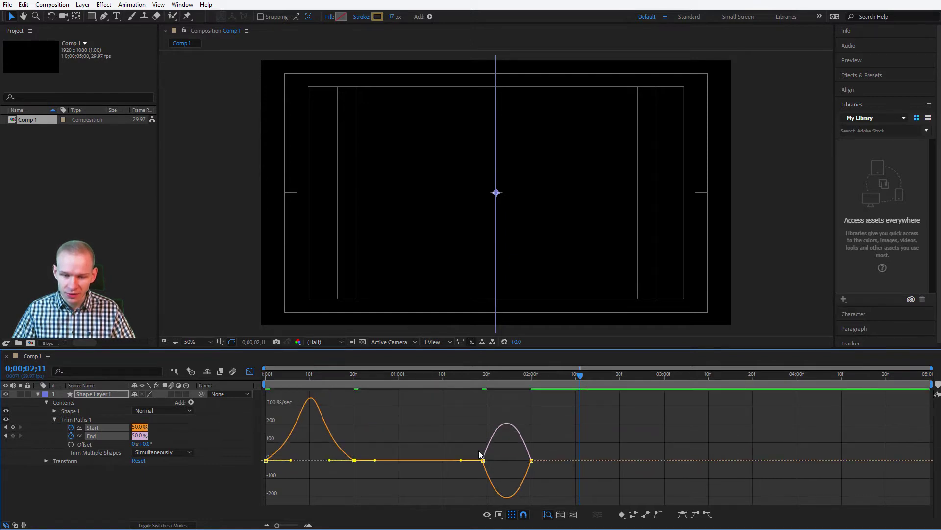
pyautogui.click(483, 459)
pyautogui.moveTo(491, 460); pyautogui.dragTo(521, 457)
pyautogui.click(524, 456)
pyautogui.press('space')
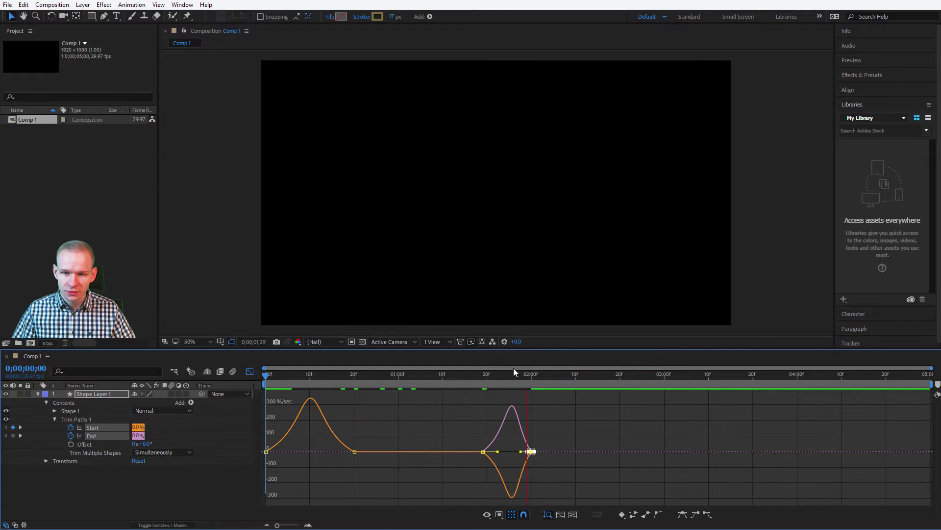
pyautogui.press('space')
# Shift the keyframes later so the line retracts near three seconds
pyautogui.click(249, 372)
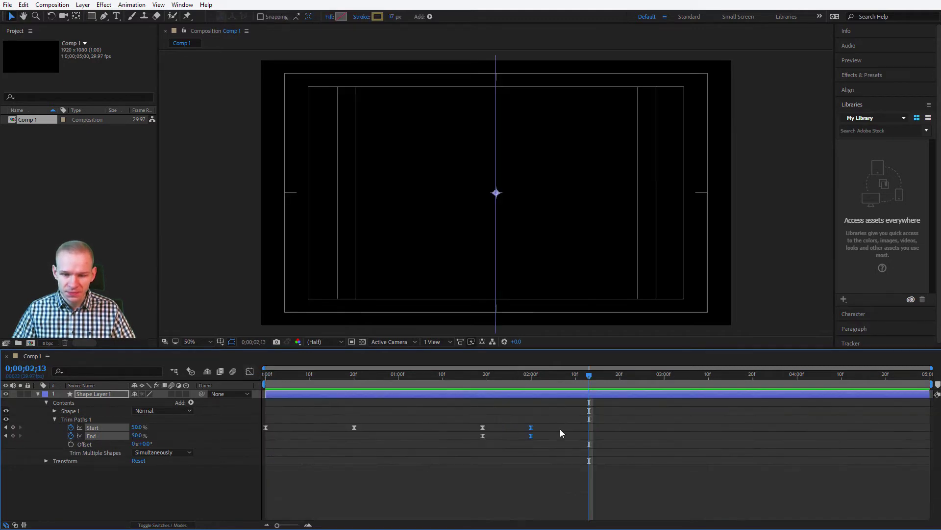
pyautogui.moveTo(604, 412); pyautogui.dragTo(358, 479)
pyautogui.moveTo(354, 428); pyautogui.dragTo(398, 428)
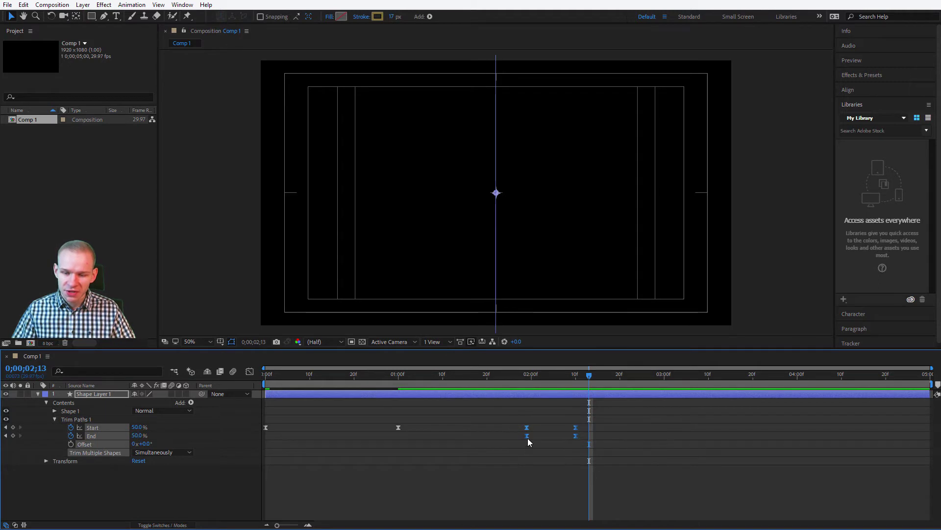
pyautogui.moveTo(528, 436); pyautogui.dragTo(667, 436)
pyautogui.moveTo(589, 375); pyautogui.dragTo(558, 379)
pyautogui.press('space')
pyautogui.press('space')
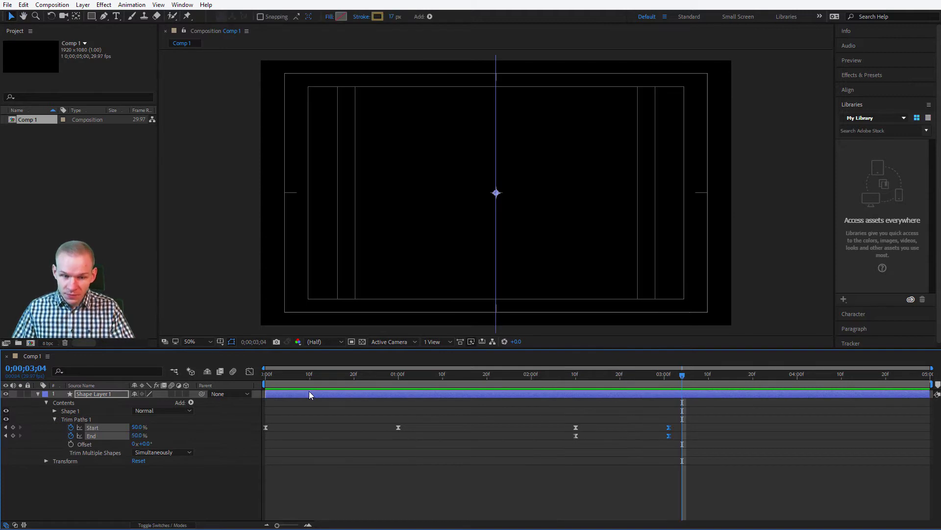
# At 1;05, draw a wide horizontal rectangle across the comp centre
pyautogui.click(38, 394)
pyautogui.click(376, 284)
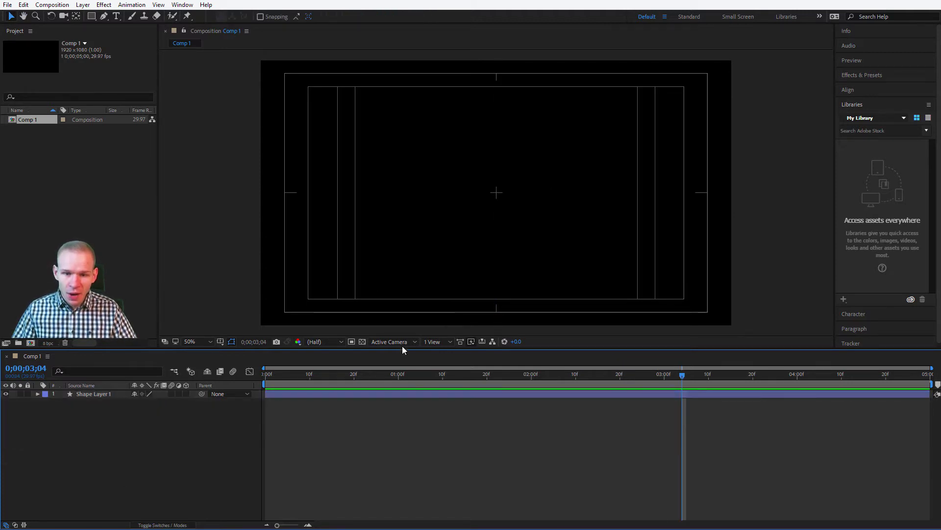
pyautogui.moveTo(428, 375)
pyautogui.mouseDown()
pyautogui.moveTo(358, 381)
pyautogui.moveTo(420, 387)
pyautogui.mouseUp()
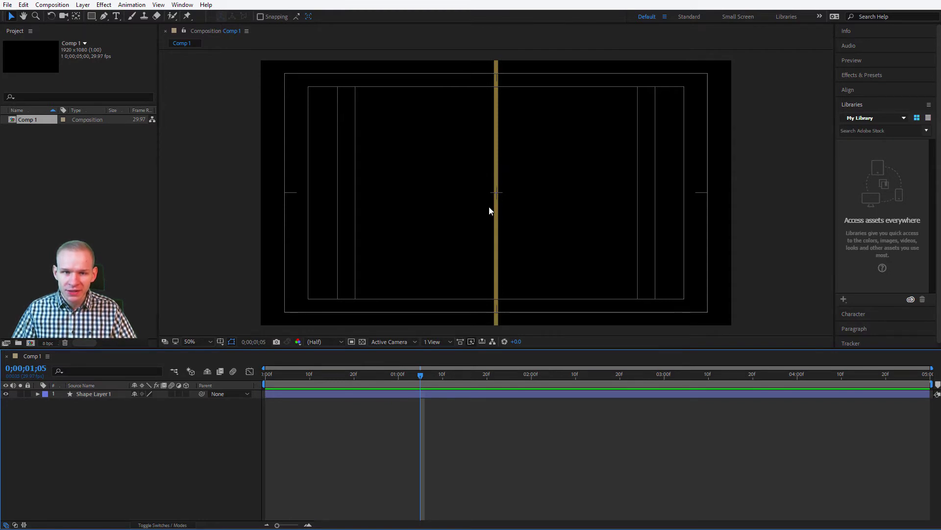
pyautogui.click(91, 17)
pyautogui.moveTo(257, 173); pyautogui.dragTo(733, 216)
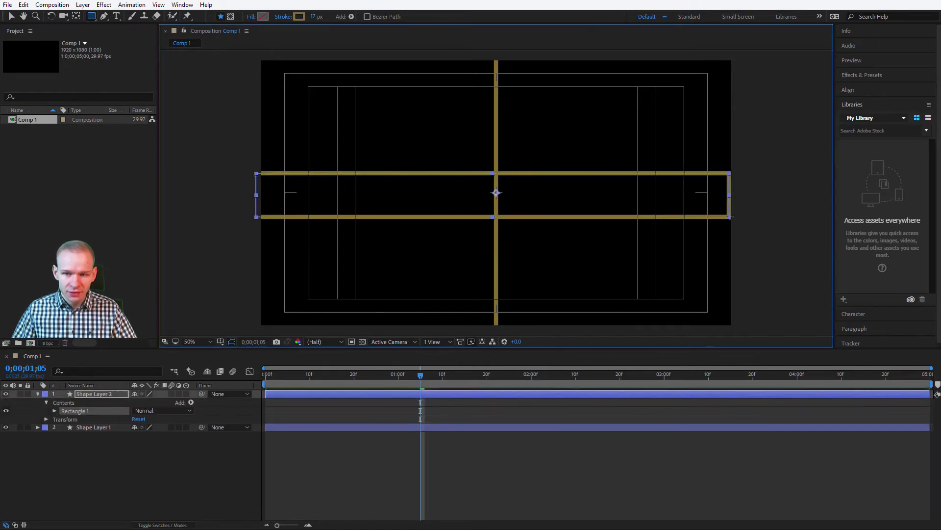
# Give the rectangle a solid yellow fill and no stroke
pyautogui.click(252, 16)
pyautogui.click(434, 237)
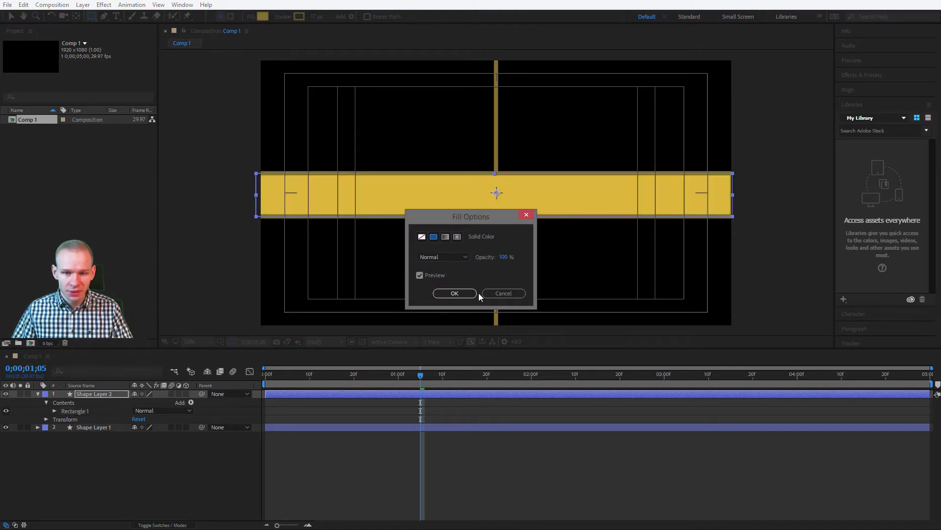
pyautogui.click(463, 292)
pyautogui.click(280, 17)
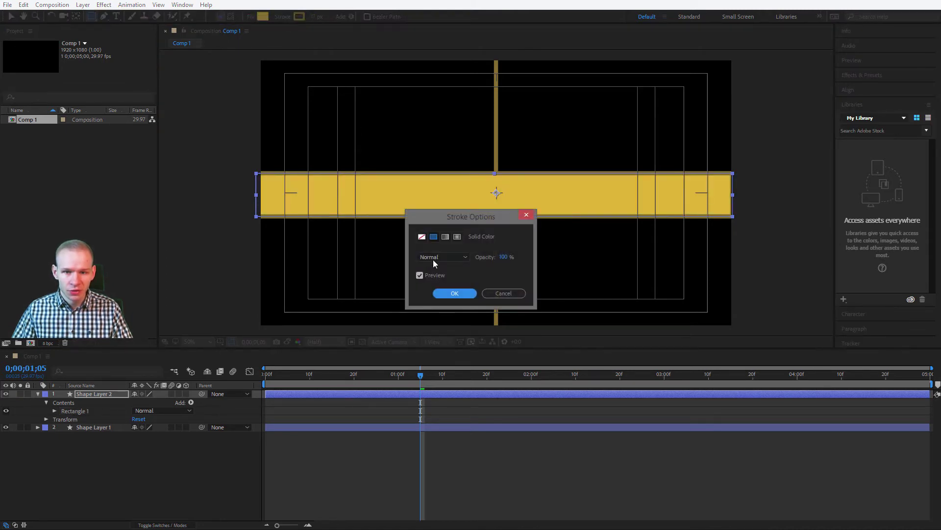
pyautogui.click(422, 236)
pyautogui.click(451, 293)
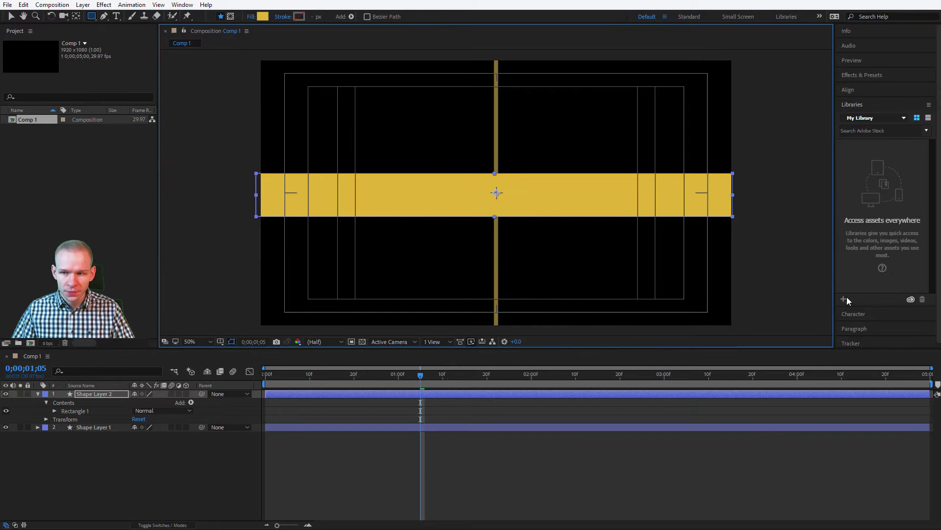
# Centre the yellow band vertically in the composition
pyautogui.click(859, 89)
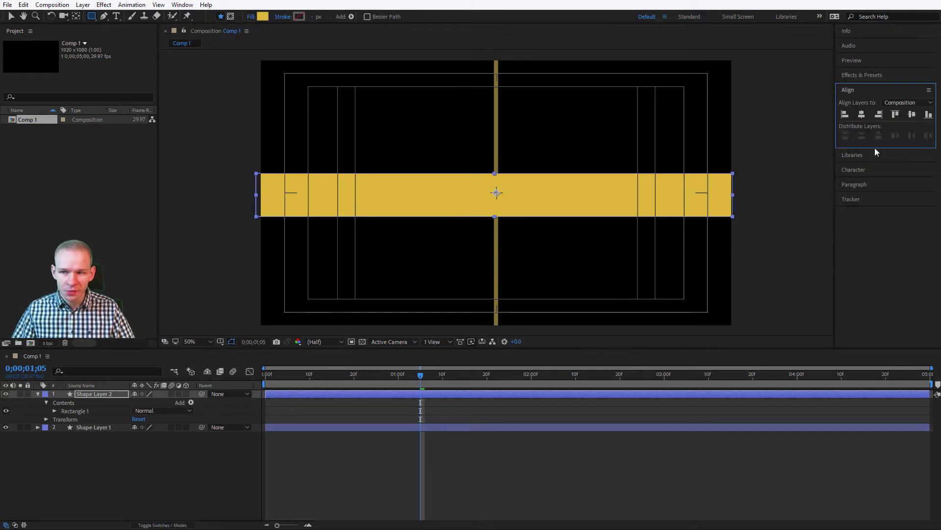
pyautogui.click(912, 115)
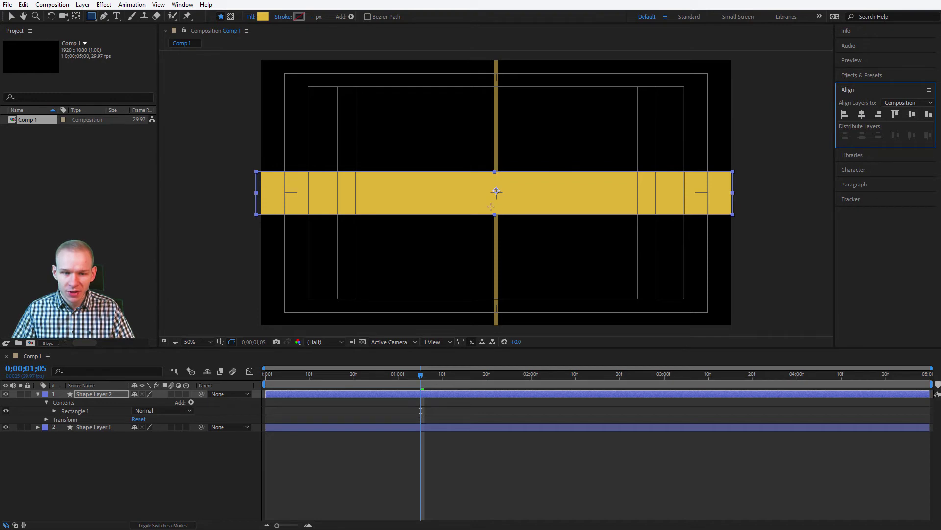
pyautogui.click(99, 410)
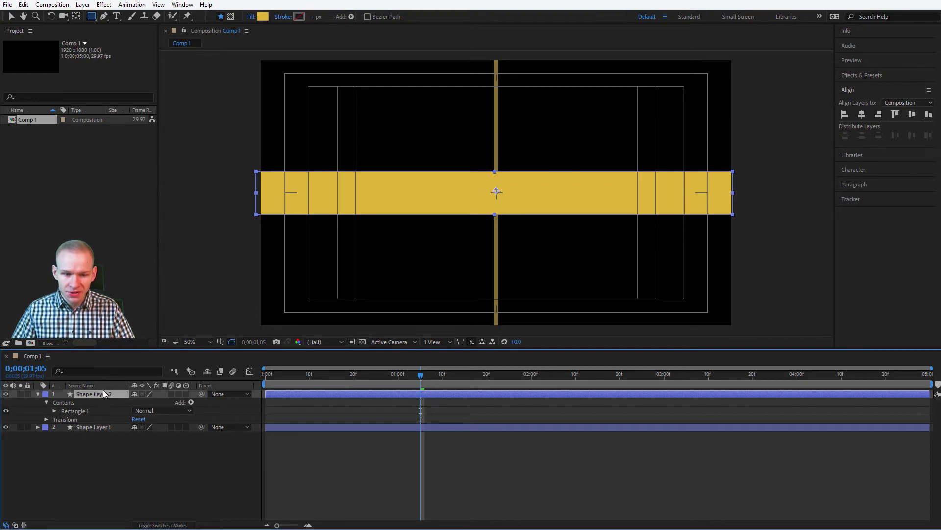
# Rename Shape Layer 1 to 'Line'
pyautogui.click(104, 429)
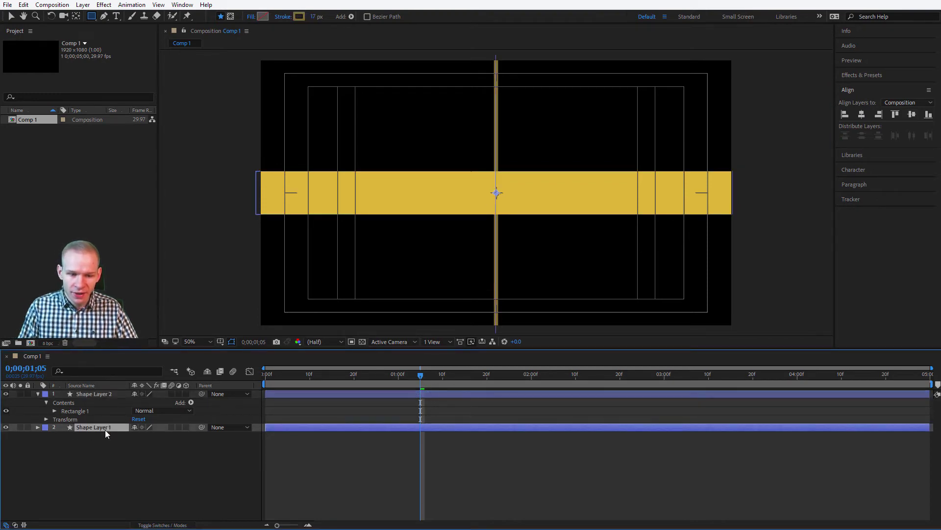
pyautogui.press('Return')
pyautogui.write('Line')
pyautogui.press('Return')
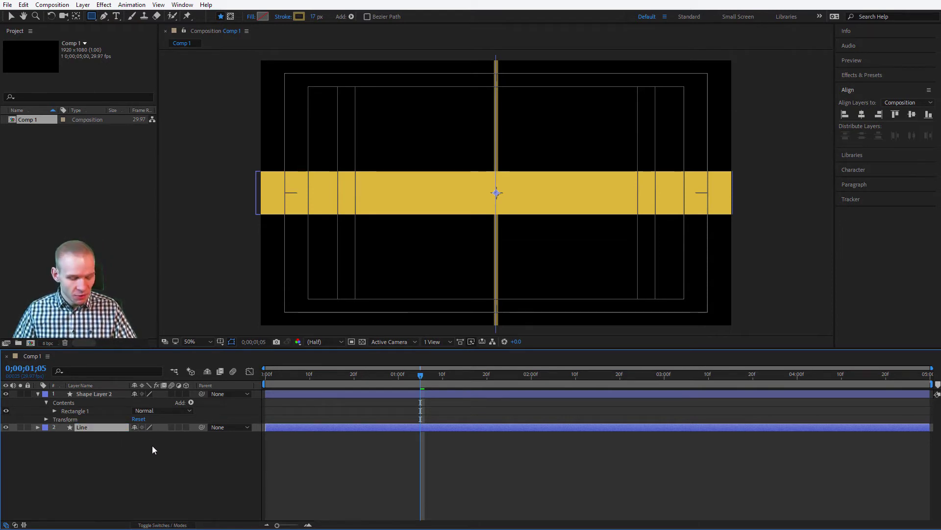
# Set Line's track matte to Alpha Inverted Matte and scrub the preview
pyautogui.click(16, 526)
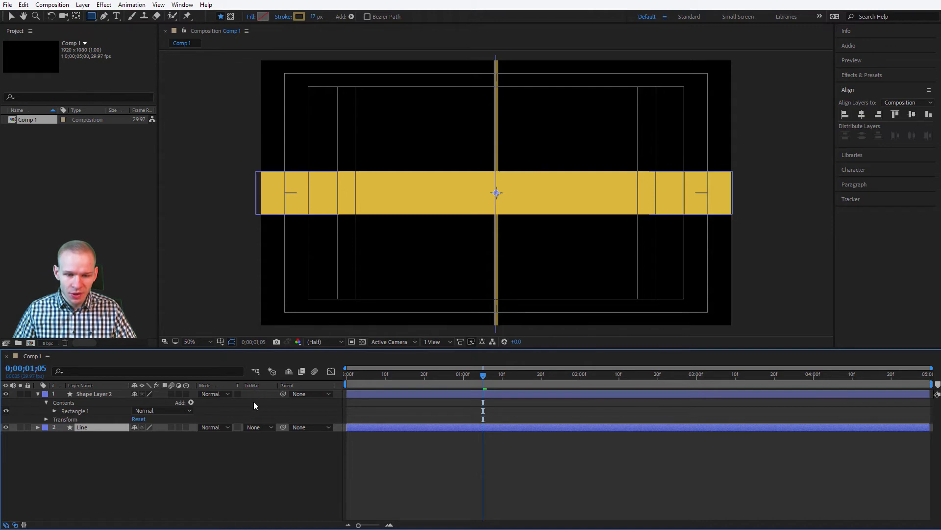
pyautogui.click(259, 427)
pyautogui.click(272, 463)
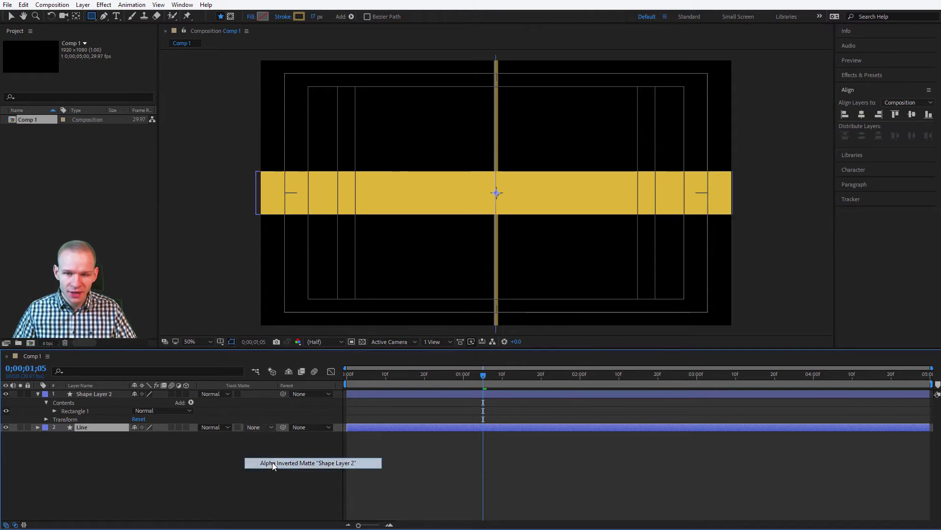
pyautogui.moveTo(380, 374); pyautogui.dragTo(695, 384)
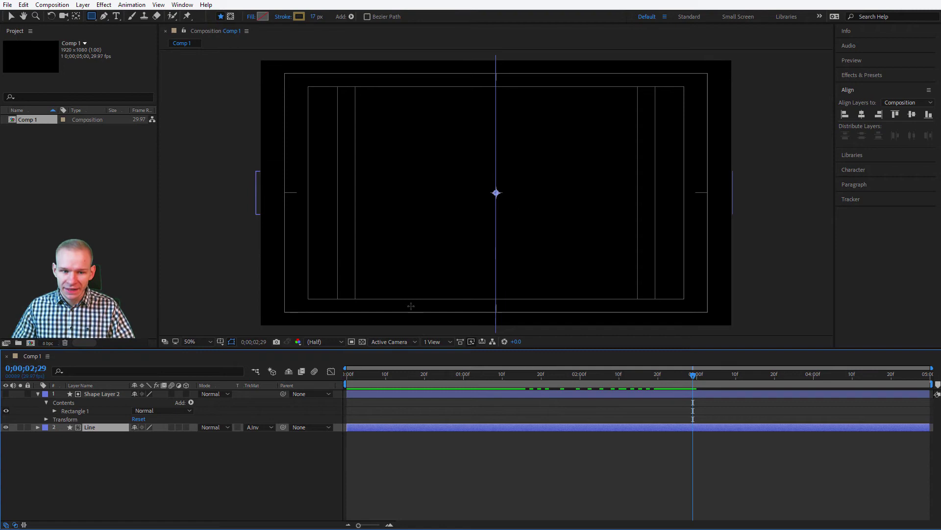
# Label the band and Line layers orange
pyautogui.keyDown('ctrl'); pyautogui.click(97, 393); pyautogui.keyUp('ctrl')
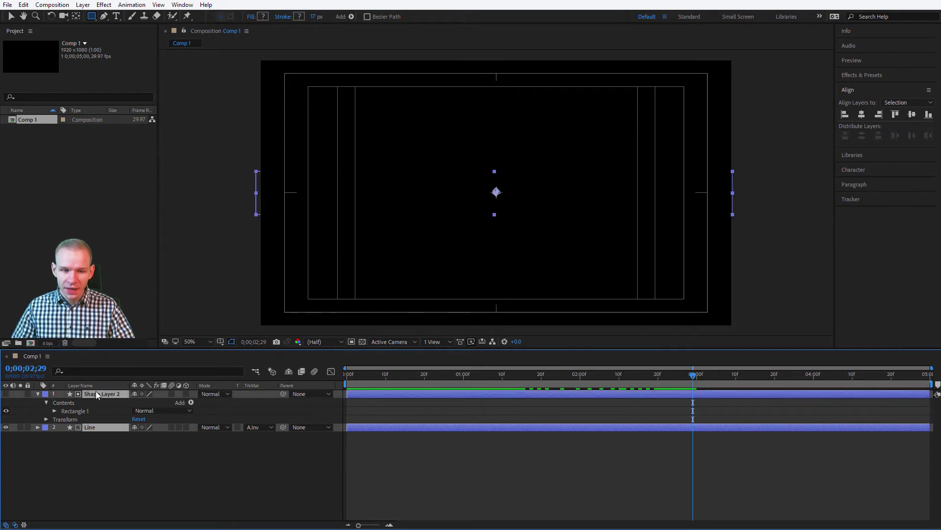
pyautogui.click(45, 395)
pyautogui.click(86, 360)
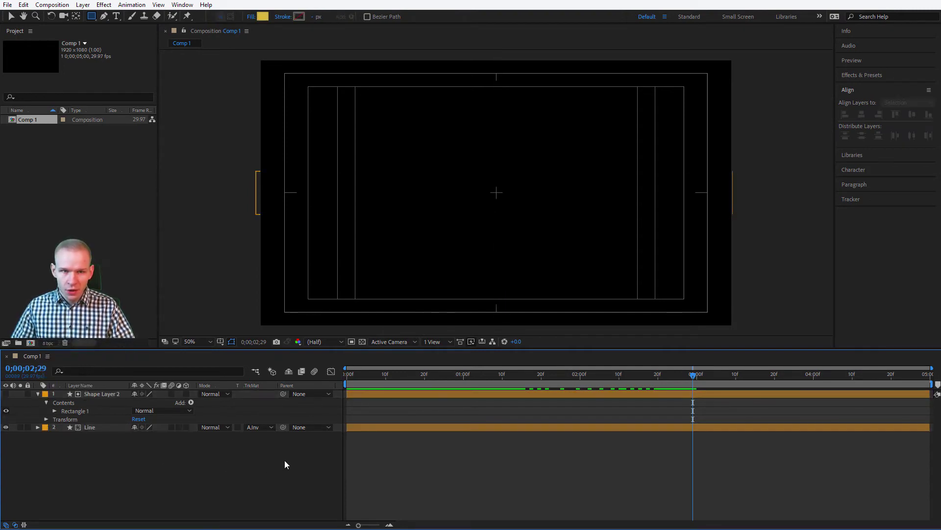
# Create a text layer reading 'Beautiful title' near the comp centre
pyautogui.click(117, 16)
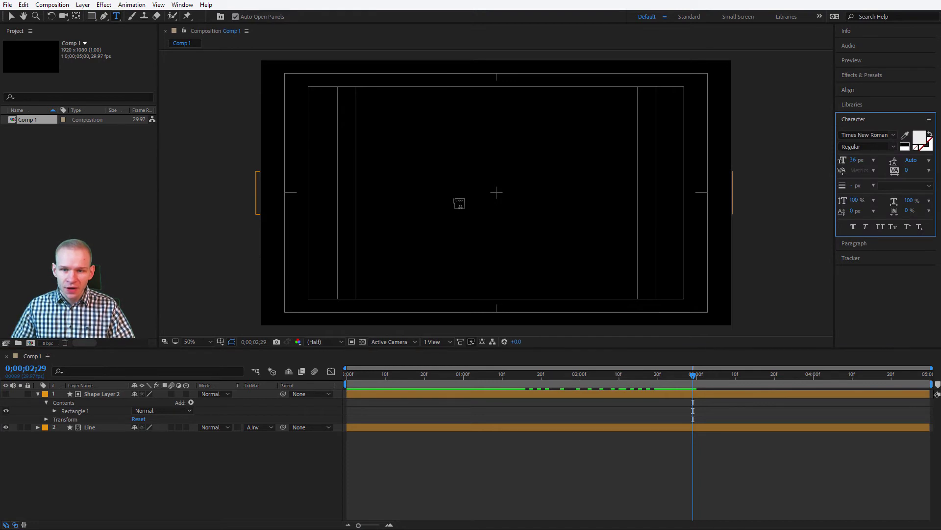
pyautogui.click(455, 198)
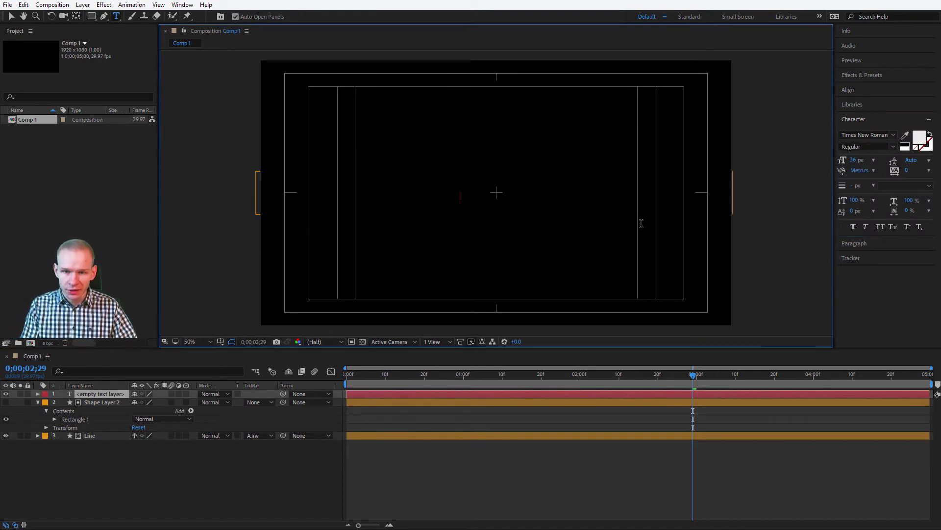
pyautogui.write('Beautiful title')
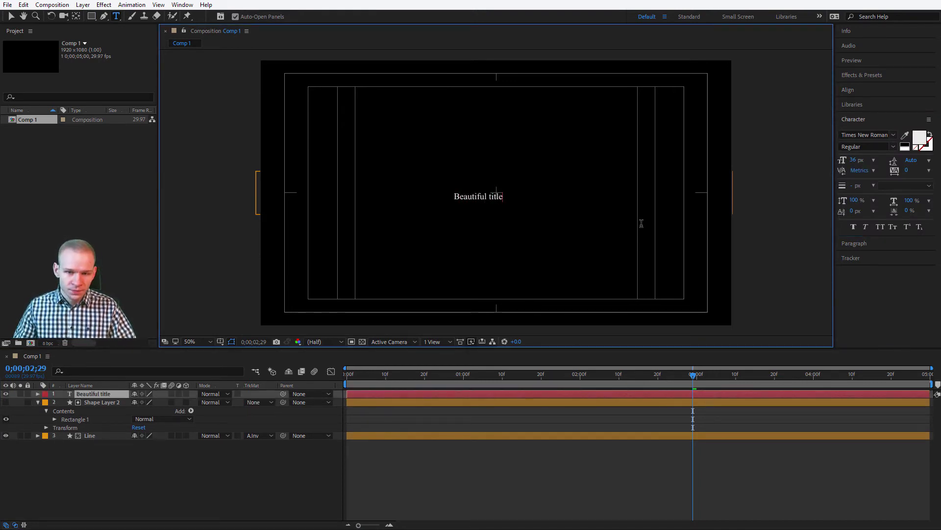
pyautogui.press('KP_Enter')
# Set the title in Uni Sans Heavy CAPS and centre it horizontally
pyautogui.click(861, 134)
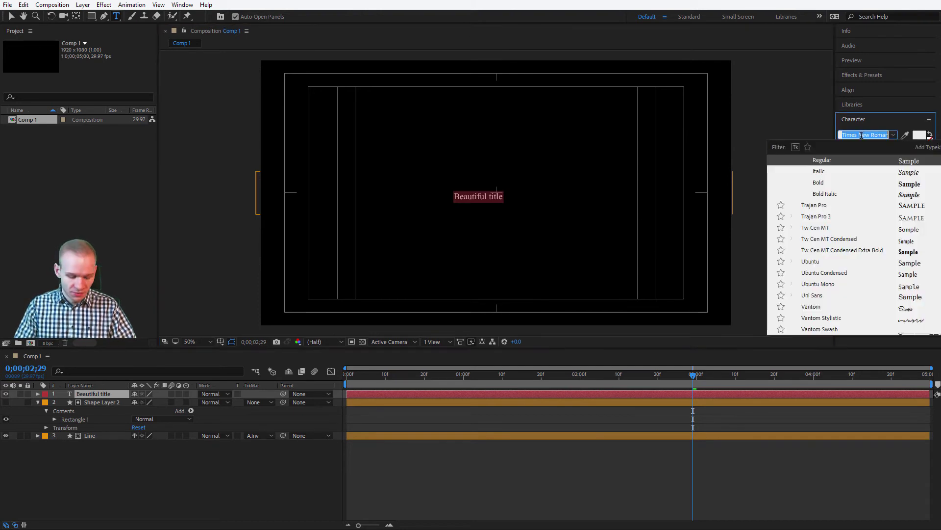
pyautogui.write('uni')
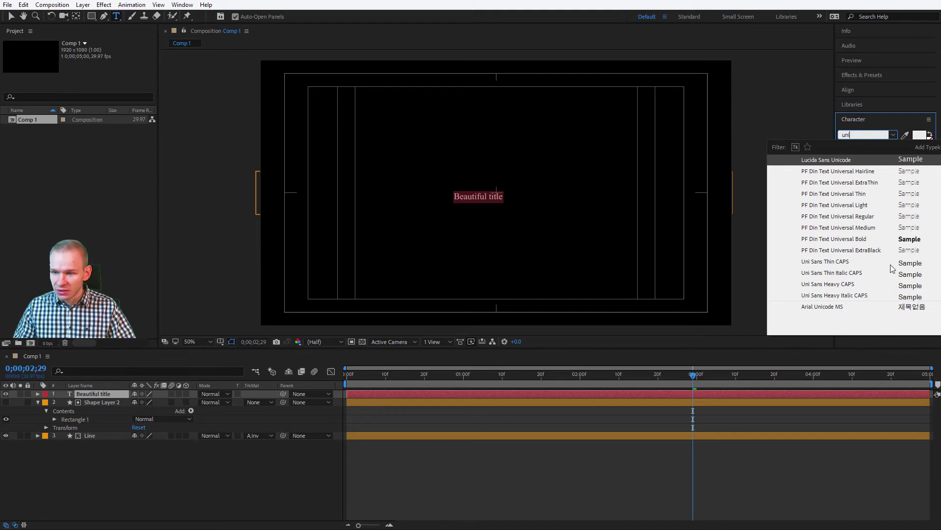
pyautogui.click(829, 284)
pyautogui.click(852, 91)
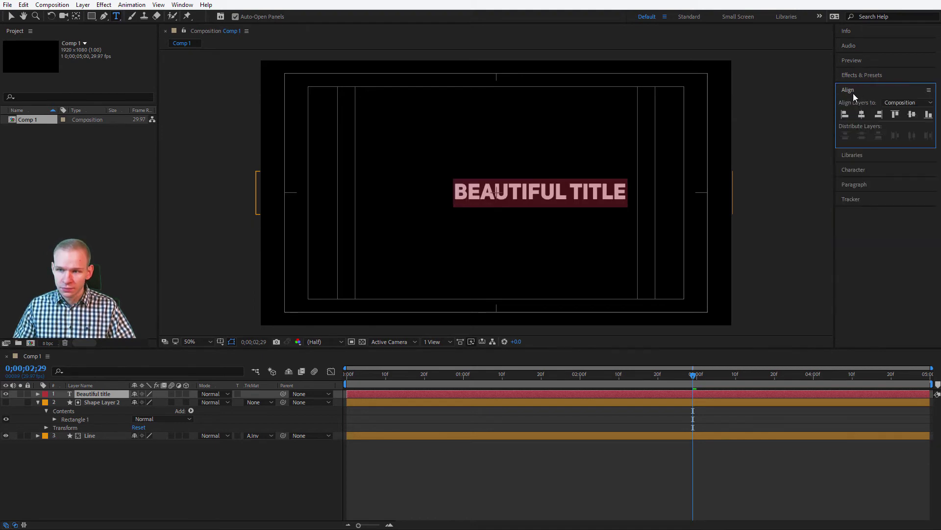
pyautogui.click(862, 114)
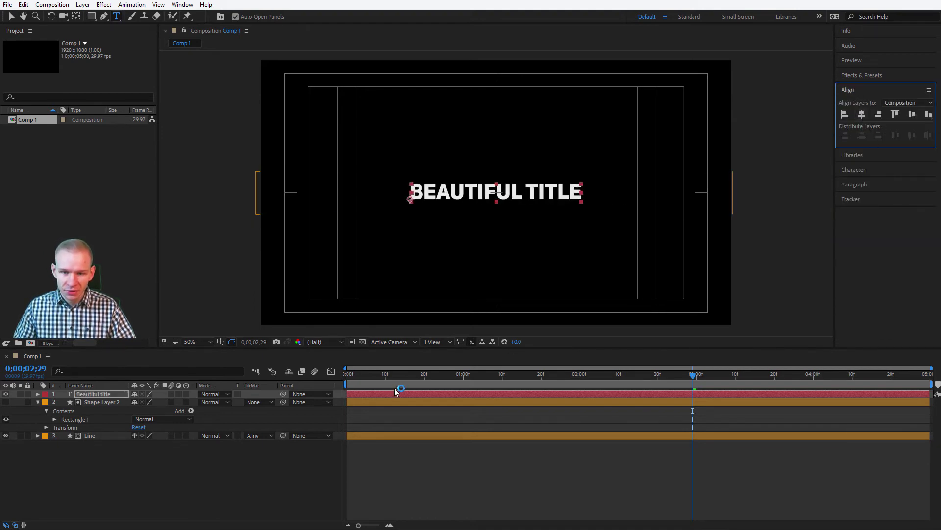
pyautogui.moveTo(407, 378)
pyautogui.mouseDown()
pyautogui.moveTo(347, 383)
pyautogui.moveTo(424, 377)
pyautogui.mouseUp()
# Keyframe the title's Position to slide down into centre between 11f and 17f
pyautogui.press('v')
pyautogui.press('p')
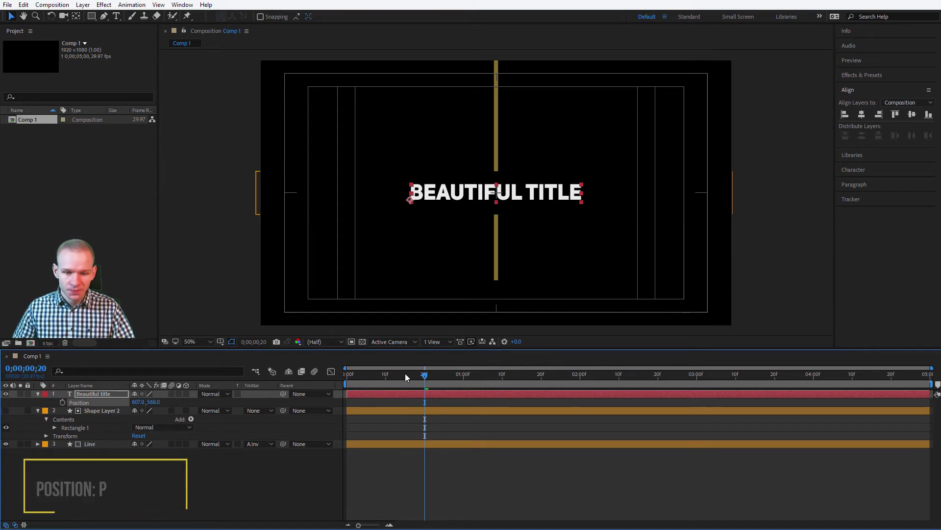
pyautogui.click(350, 379)
pyautogui.moveTo(351, 379); pyautogui.dragTo(390, 383)
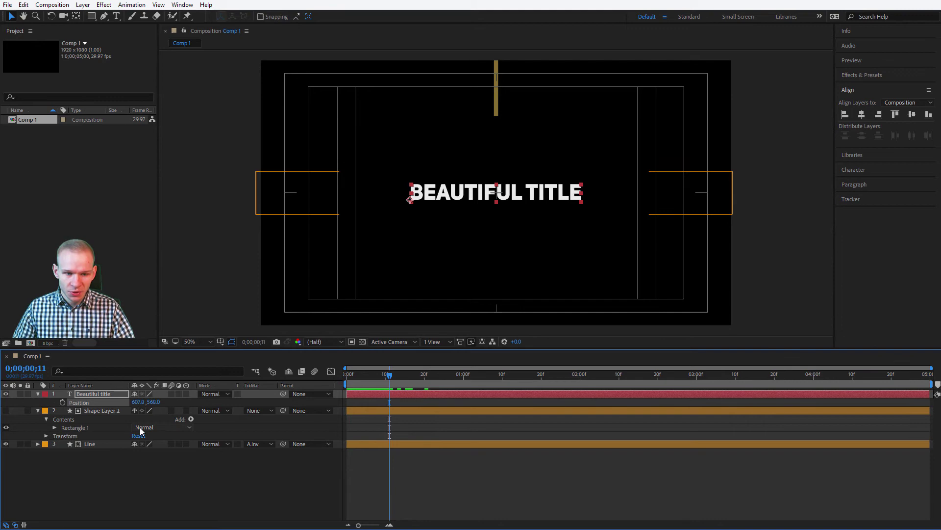
pyautogui.click(62, 402)
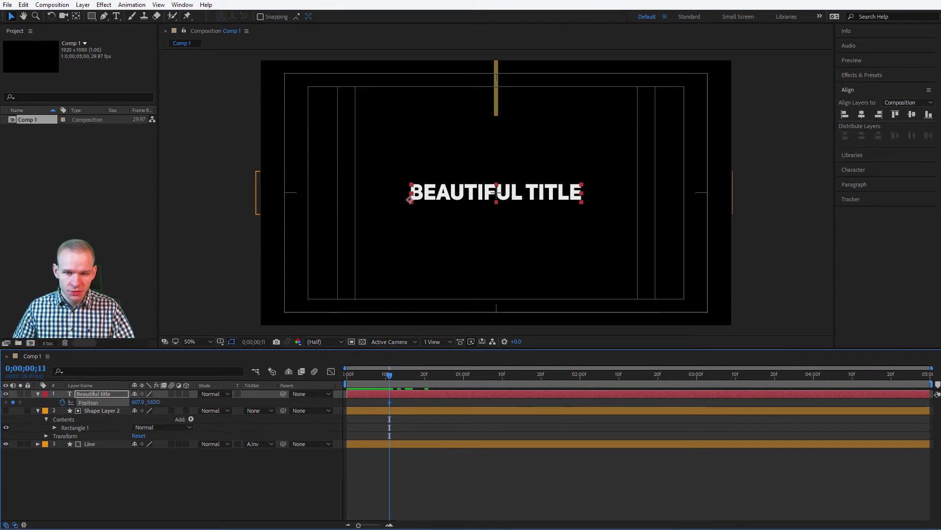
pyautogui.moveTo(154, 402); pyautogui.dragTo(94, 394)
pyautogui.moveTo(391, 379); pyautogui.dragTo(412, 384)
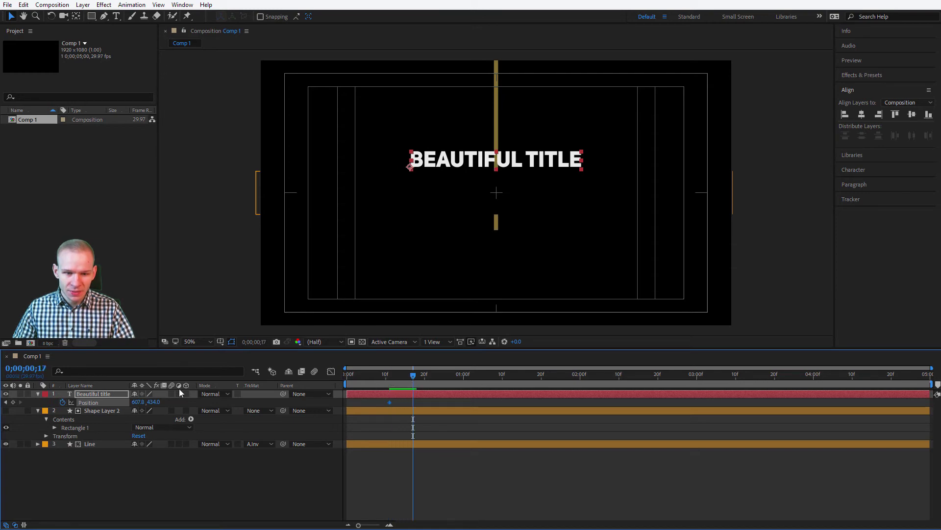
pyautogui.moveTo(156, 403); pyautogui.dragTo(216, 405)
# Add Position keyframes at 2;12 and 2;23, pushing the title down to Y 600
pyautogui.moveTo(413, 376); pyautogui.dragTo(479, 377)
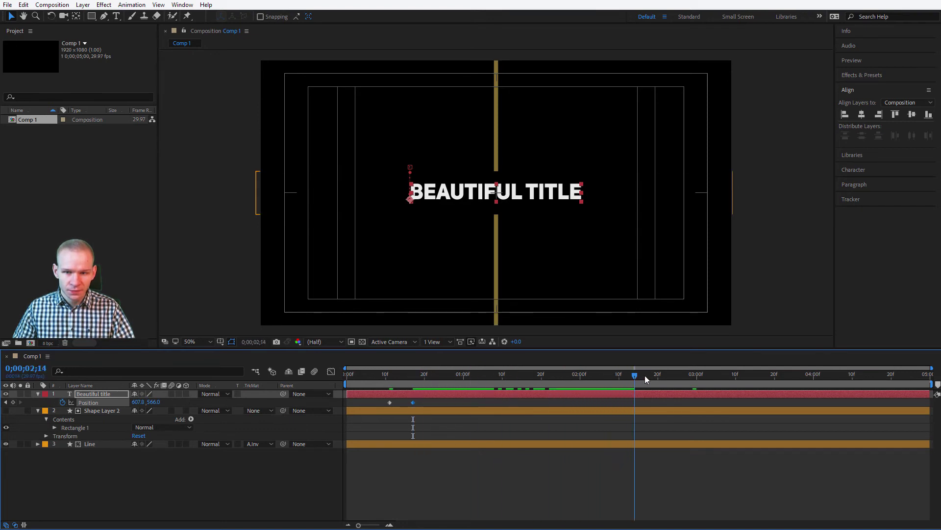
pyautogui.moveTo(646, 376); pyautogui.dragTo(669, 375)
pyautogui.click(13, 401)
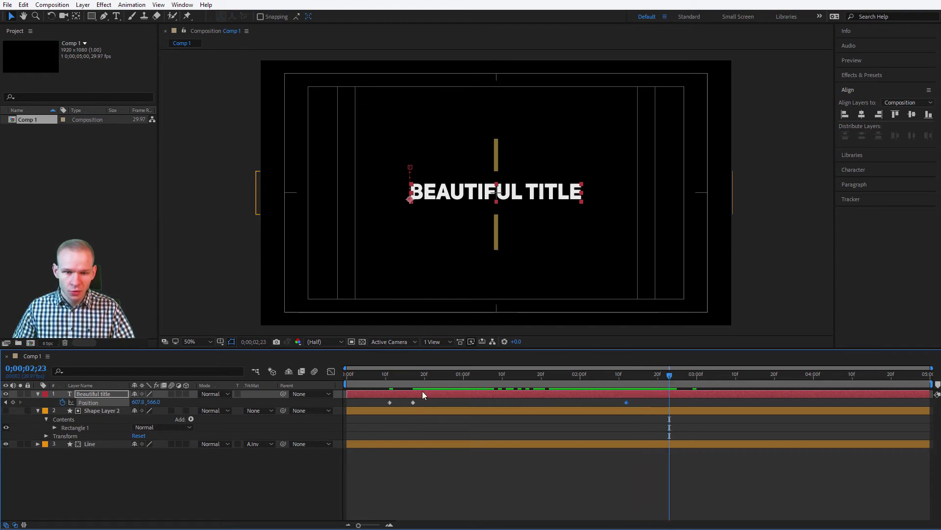
pyautogui.moveTo(153, 402); pyautogui.dragTo(229, 402)
pyautogui.moveTo(349, 384)
pyautogui.mouseDown()
pyautogui.moveTo(337, 384)
pyautogui.moveTo(654, 376)
pyautogui.moveTo(347, 384)
pyautogui.moveTo(373, 383)
pyautogui.mouseUp()
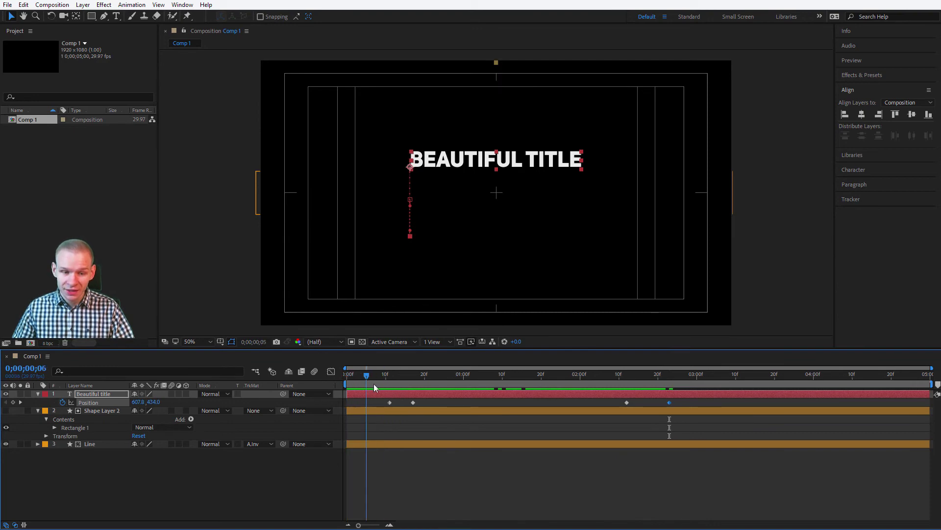
# Duplicate the band's shape layer and move the copy, Shape Layer 3, to the top
pyautogui.click(98, 411)
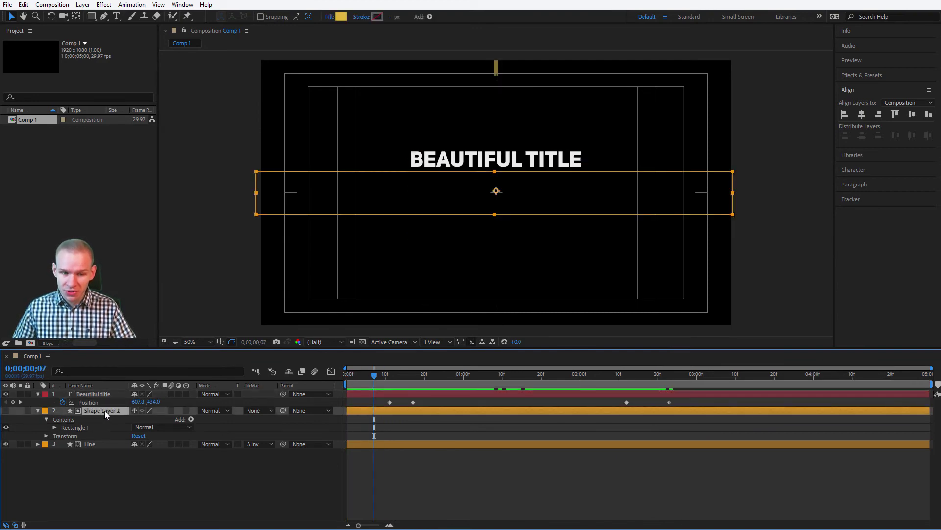
pyautogui.hotkey('ctrl', 'd')
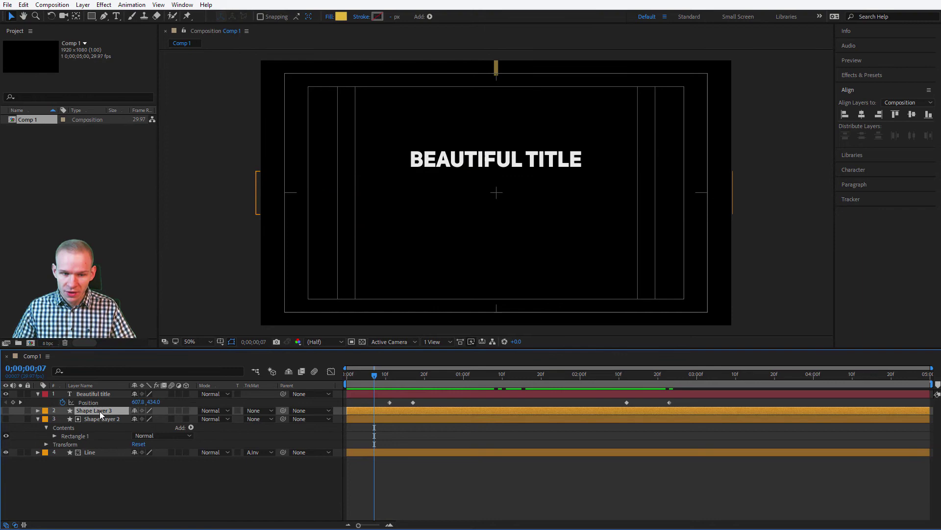
pyautogui.moveTo(108, 409); pyautogui.dragTo(113, 392)
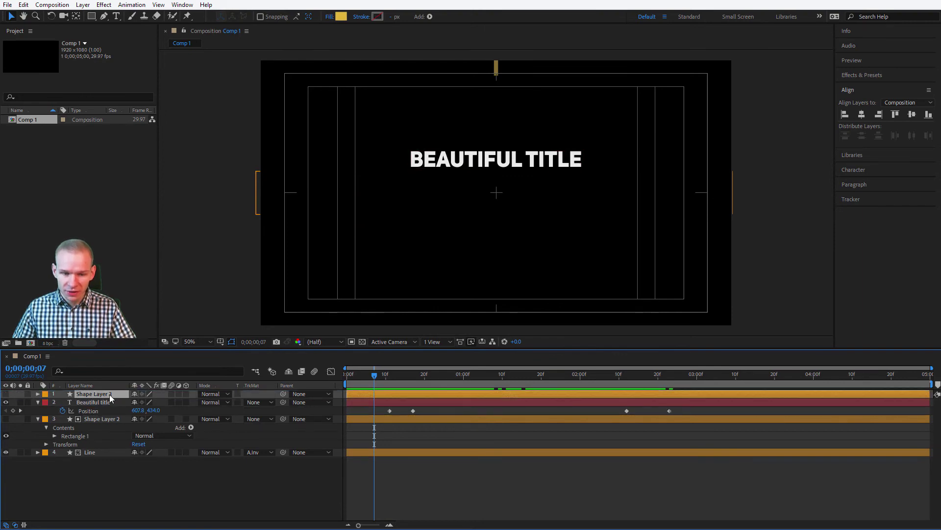
# Set the title's Track Matte to Alpha Matte 'Shape Layer 3' and scrub to check the masking
pyautogui.click(255, 401)
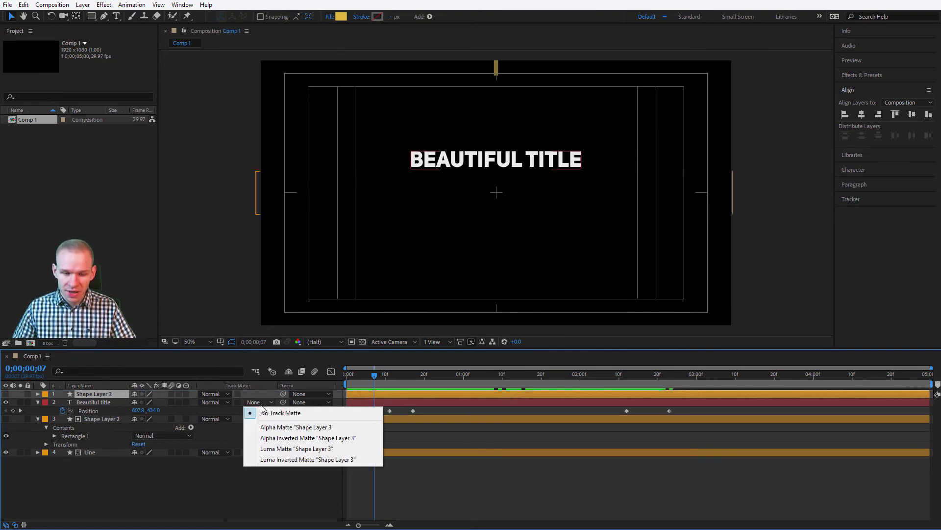
pyautogui.click(305, 426)
pyautogui.moveTo(449, 373); pyautogui.dragTo(476, 390)
pyautogui.moveTo(609, 390); pyautogui.dragTo(642, 390)
pyautogui.click(254, 403)
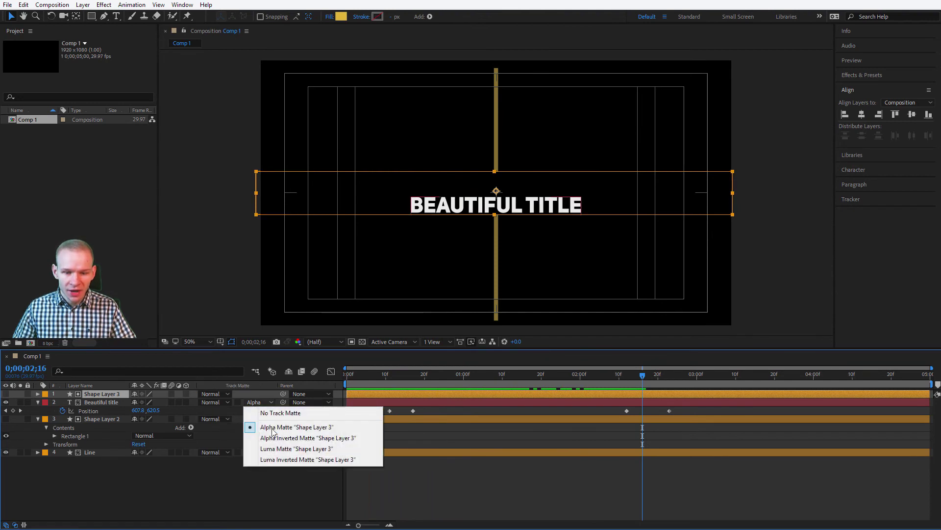
pyautogui.click(297, 427)
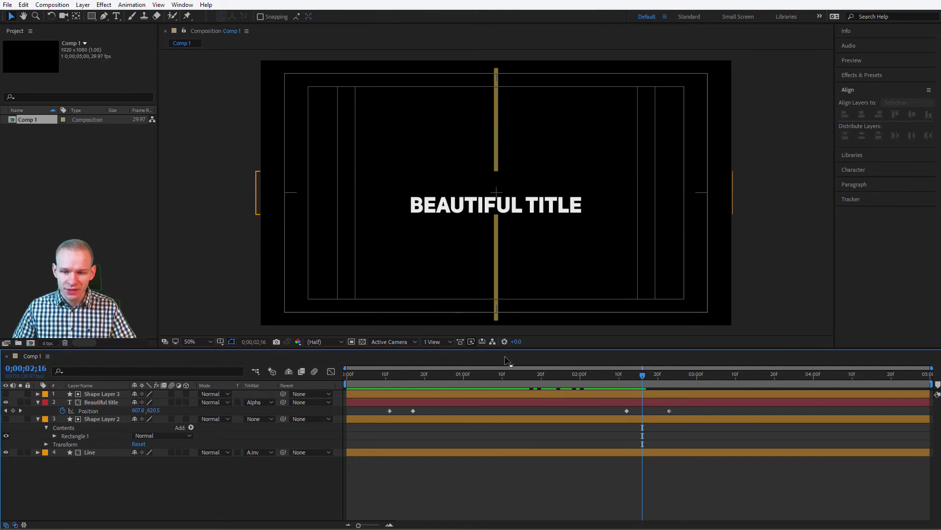
# Apply Easy Ease to all four title Position keyframes
pyautogui.moveTo(524, 378); pyautogui.dragTo(405, 380)
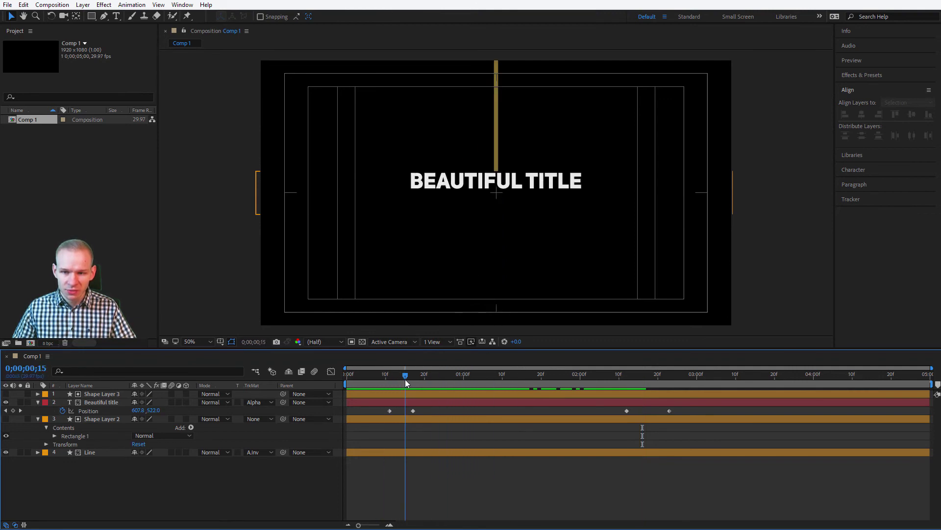
pyautogui.moveTo(715, 407); pyautogui.dragTo(369, 416)
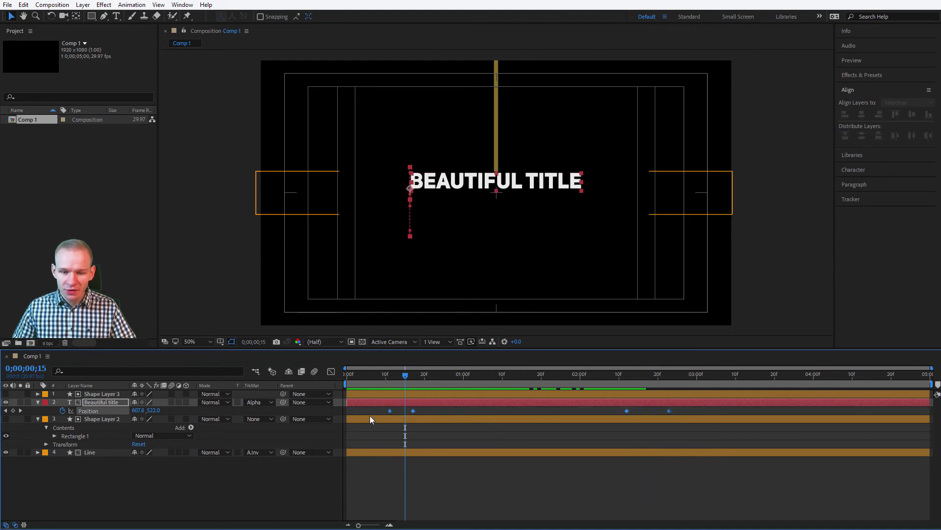
pyautogui.rightClick(390, 411)
pyautogui.moveTo(434, 404)
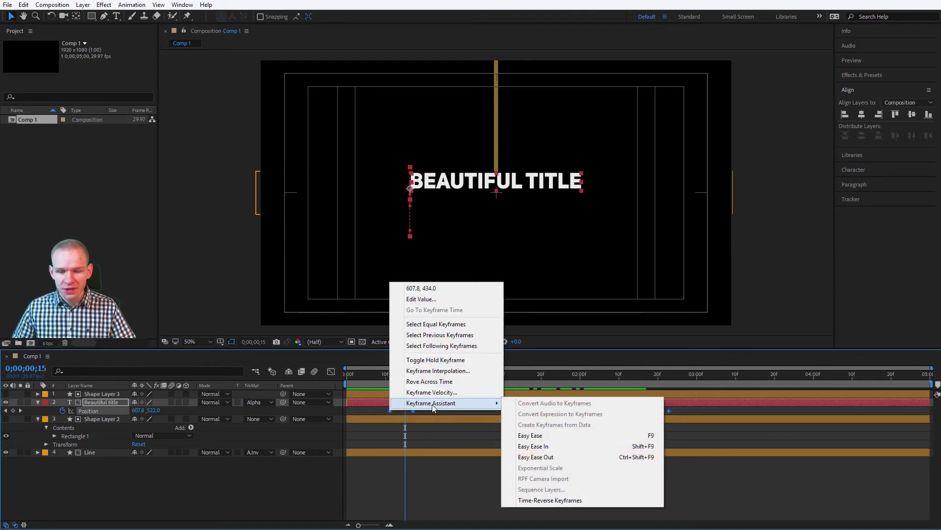
pyautogui.click(571, 435)
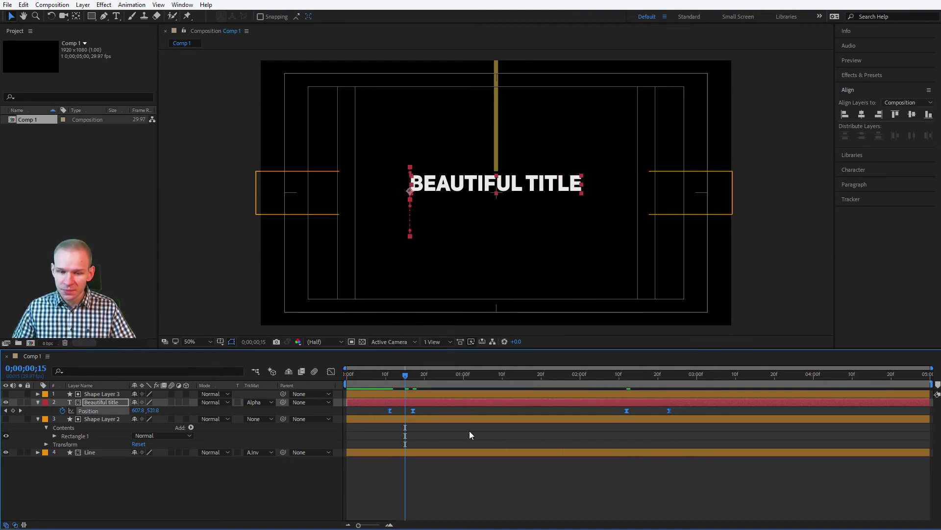
# In the Graph Editor, drag influence handles to sharpen the entrance and exit speed curves
pyautogui.click(329, 372)
pyautogui.click(386, 374)
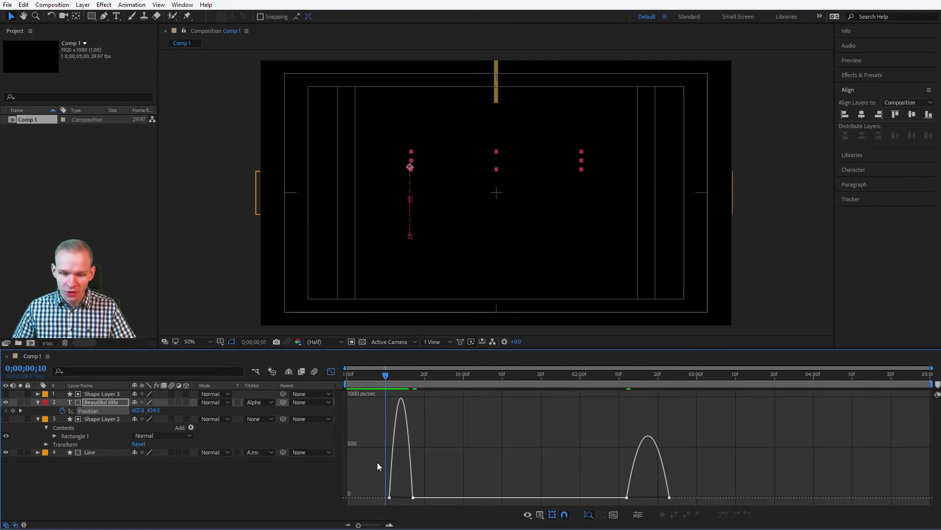
pyautogui.moveTo(416, 501)
pyautogui.mouseDown()
pyautogui.moveTo(386, 489)
pyautogui.moveTo(415, 495)
pyautogui.mouseUp()
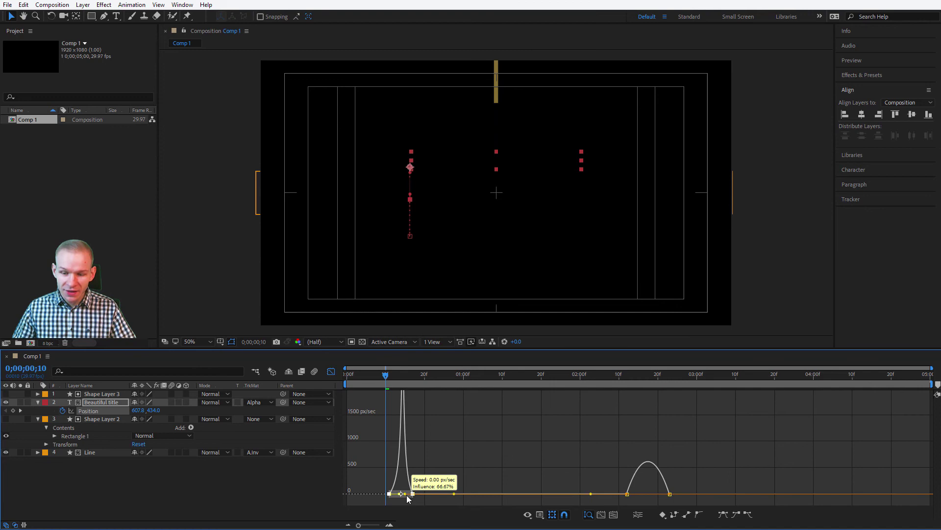
pyautogui.click(628, 496)
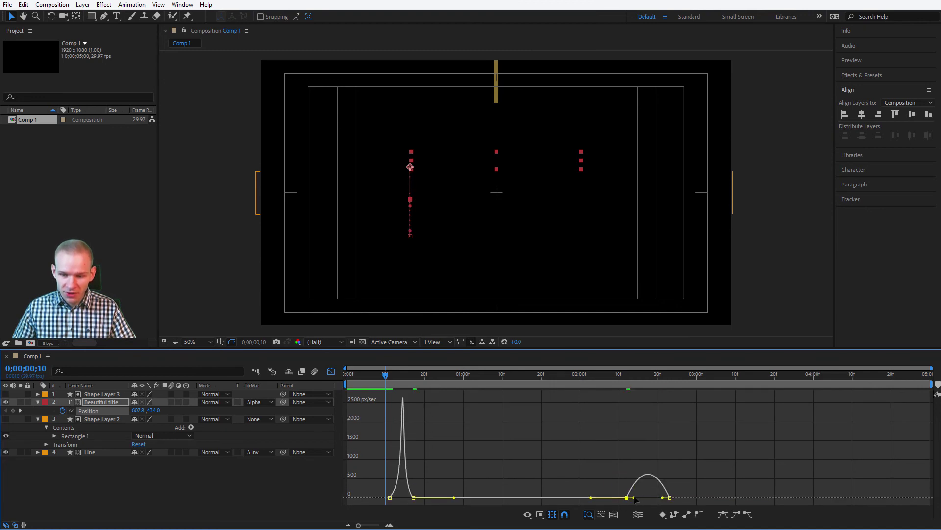
pyautogui.moveTo(635, 498); pyautogui.dragTo(660, 497)
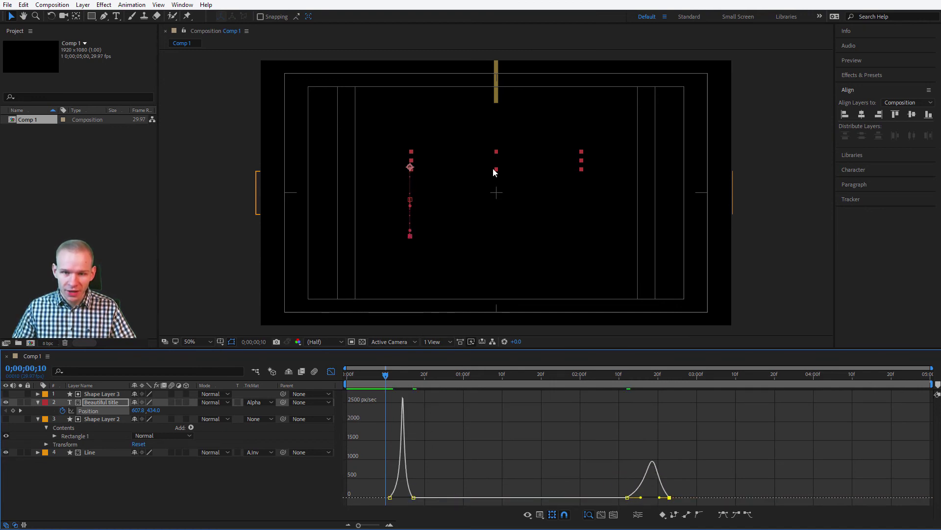
# Close the Graph Editor and preview the title animation from the start
pyautogui.press('Home')
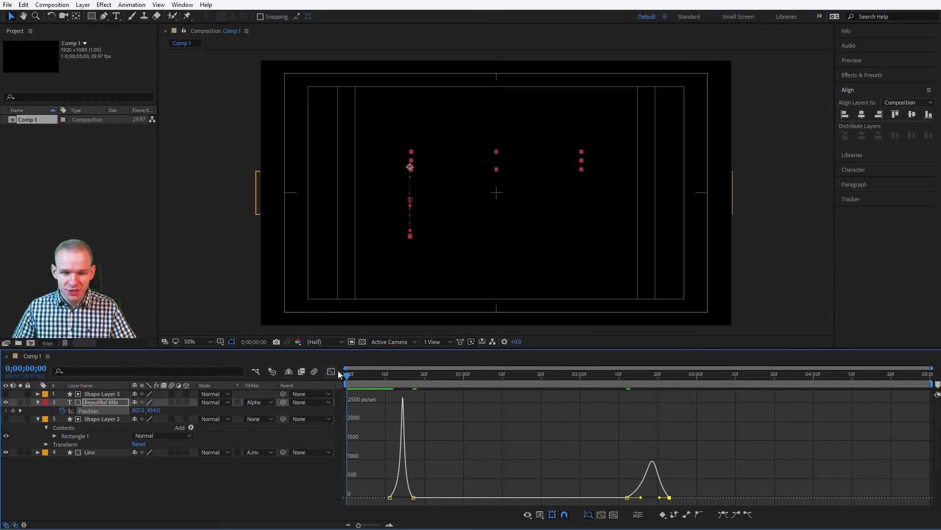
pyautogui.click(331, 372)
pyautogui.press('space')
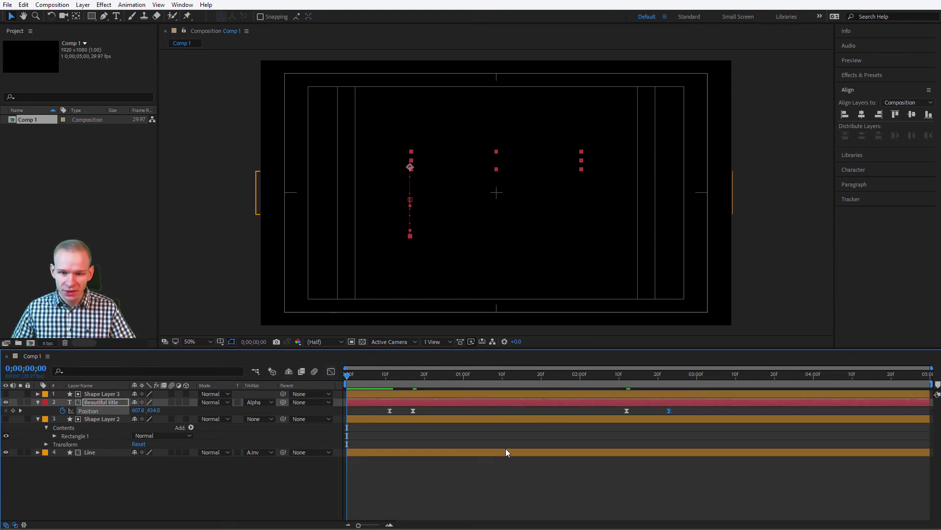
pyautogui.press('space')
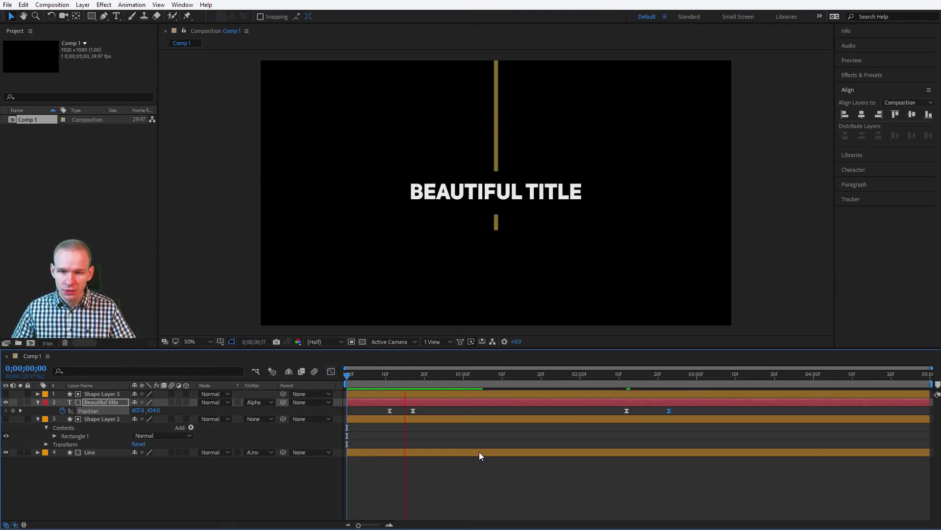
# Drag the two entrance Position keyframes earlier and preview the retimed slide-in
pyautogui.moveTo(414, 411); pyautogui.dragTo(375, 411)
pyautogui.press('space')
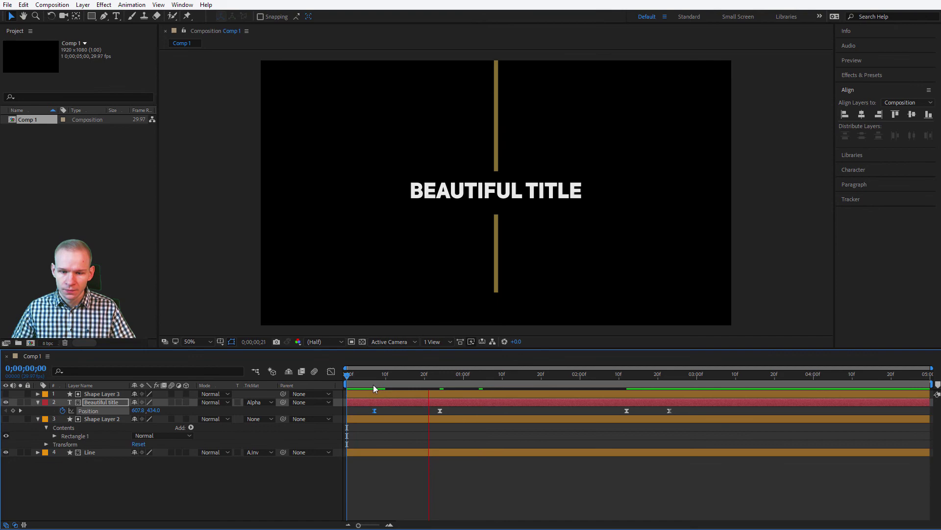
pyautogui.click(438, 411)
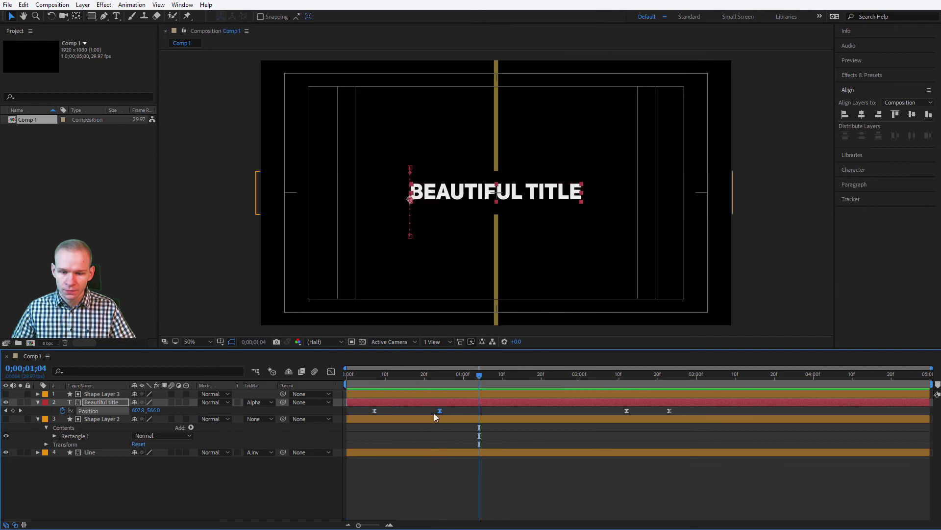
pyautogui.moveTo(434, 412); pyautogui.dragTo(415, 405)
pyautogui.press('Home')
pyautogui.press('space')
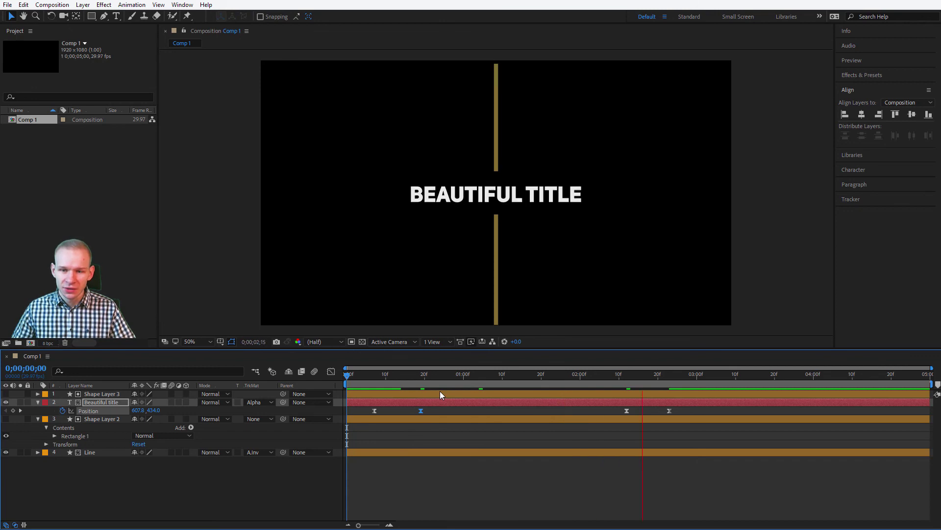
pyautogui.click(610, 403)
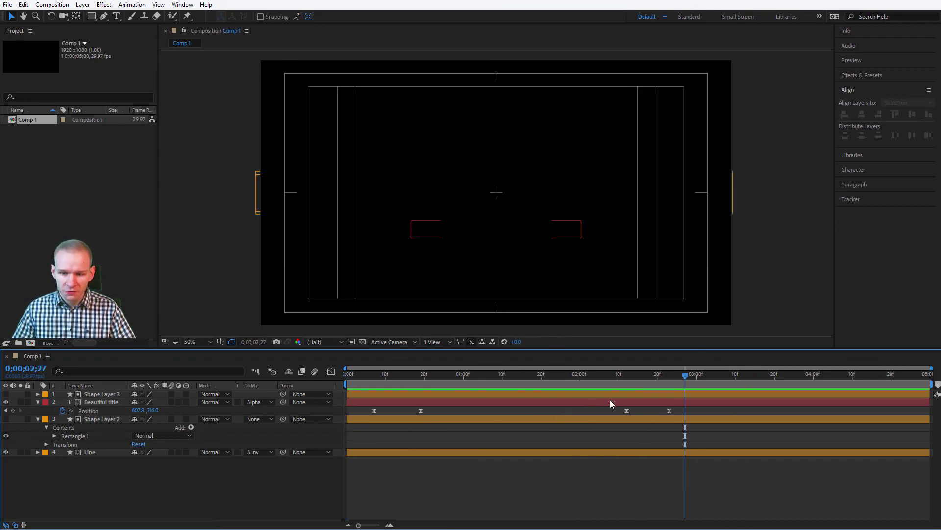
# Keyframe Shape Layer 3's Position at 2;11, then raise Y to 496 at 2;12
pyautogui.moveTo(622, 371); pyautogui.dragTo(619, 373)
pyautogui.click(616, 392)
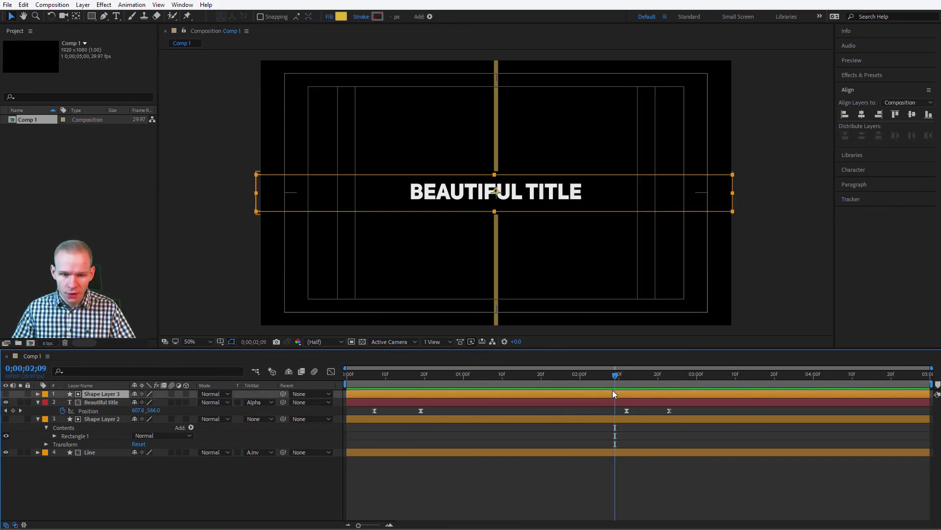
pyautogui.press('p')
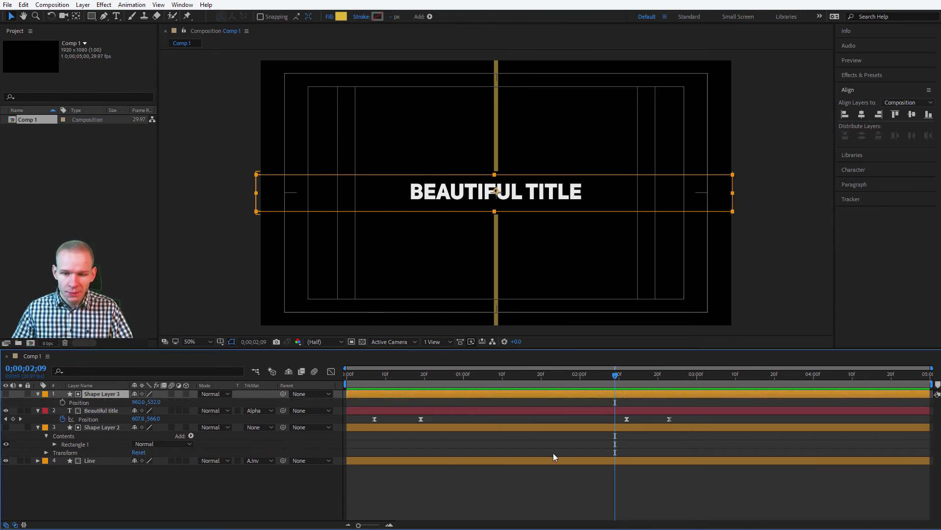
pyautogui.moveTo(617, 375)
pyautogui.mouseDown()
pyautogui.moveTo(640, 378)
pyautogui.moveTo(622, 380)
pyautogui.mouseUp()
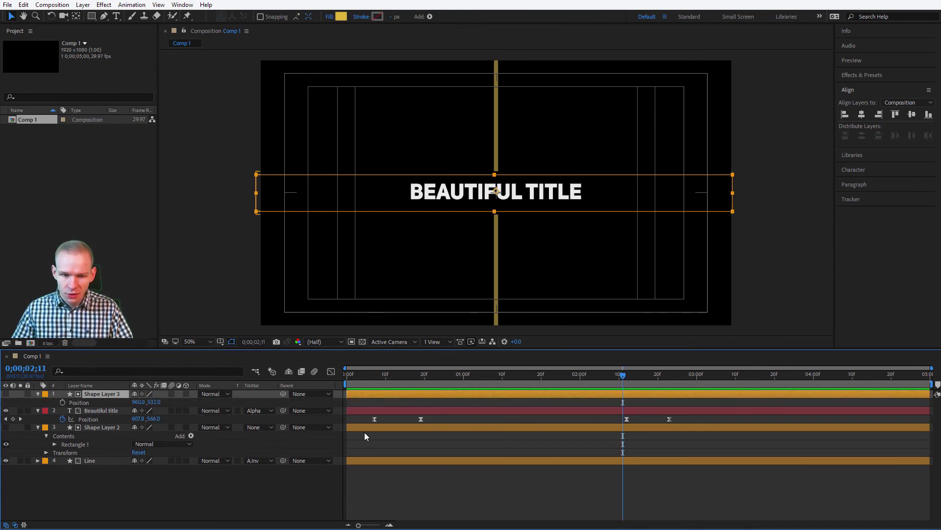
pyautogui.click(63, 402)
pyautogui.press('pagedown')
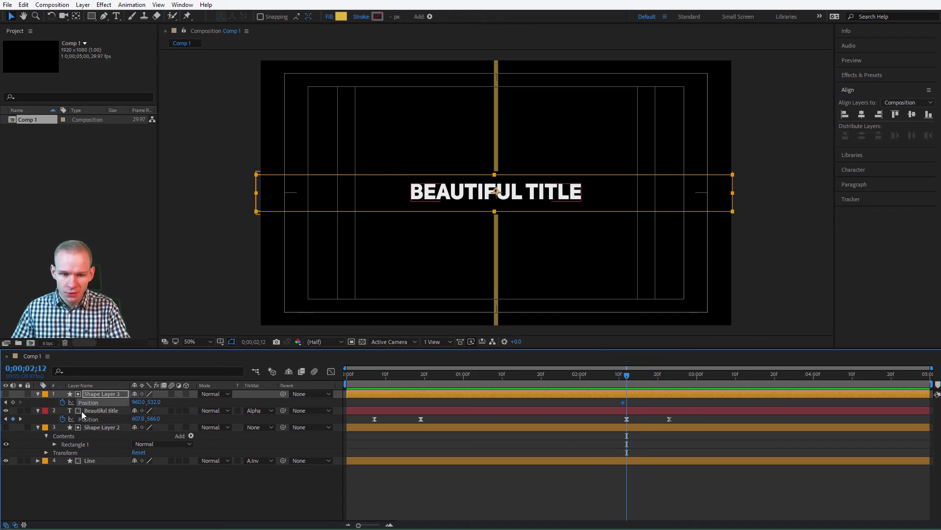
pyautogui.moveTo(148, 403); pyautogui.dragTo(135, 401)
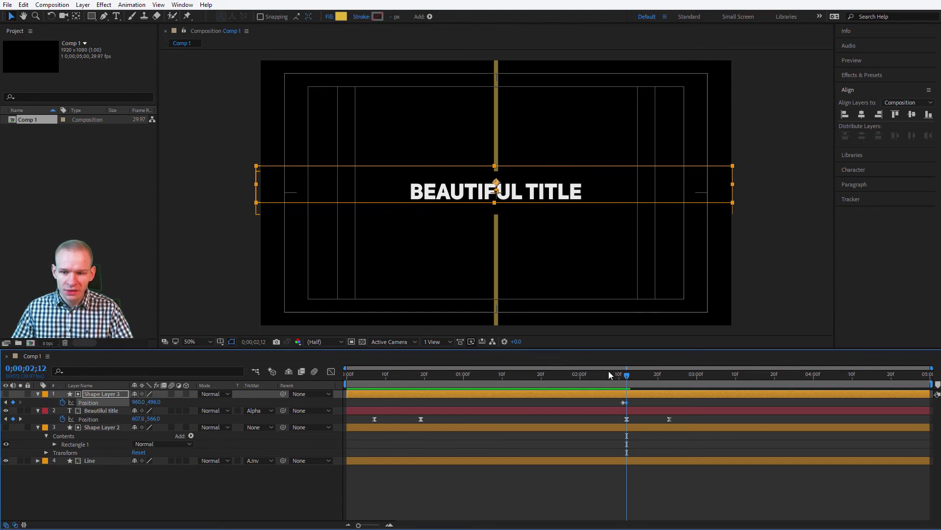
# Preview the animation and check the matte at the title's exit
pyautogui.moveTo(610, 378); pyautogui.dragTo(495, 375)
pyautogui.press('space')
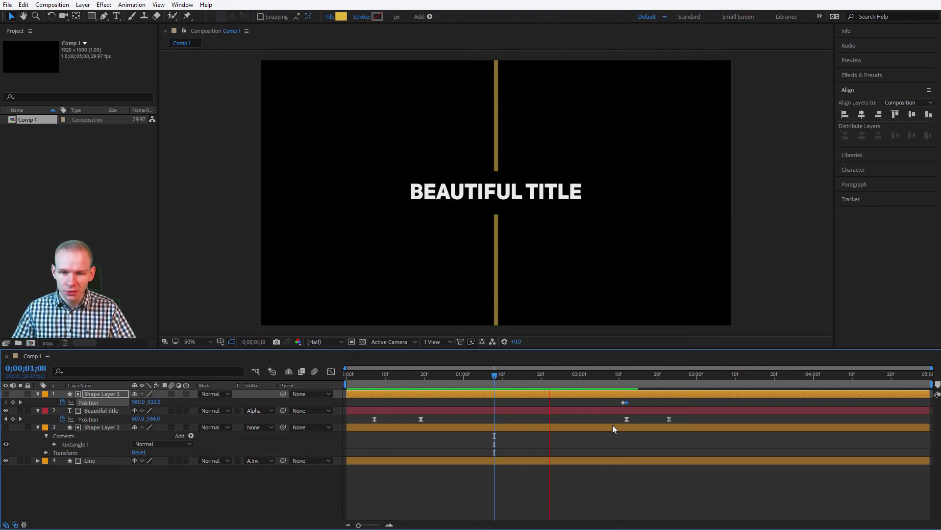
pyautogui.press('space')
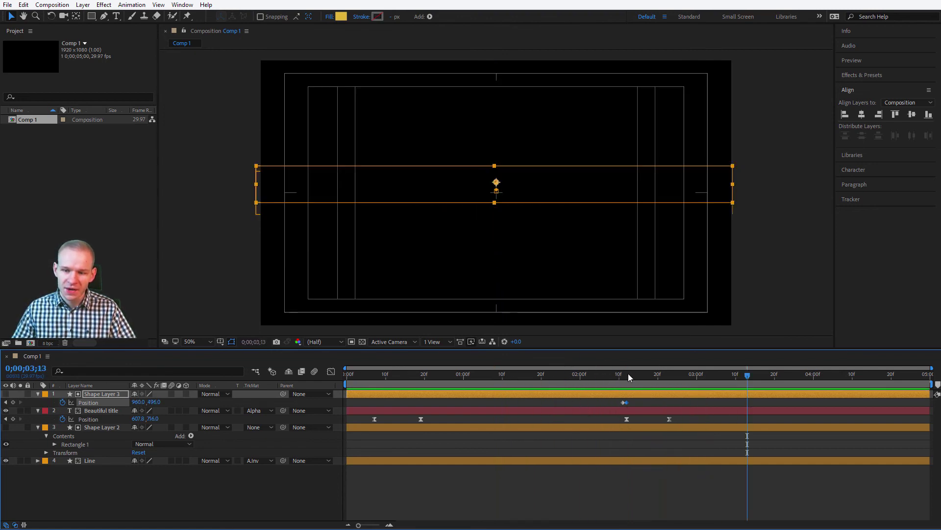
pyautogui.click(420, 364)
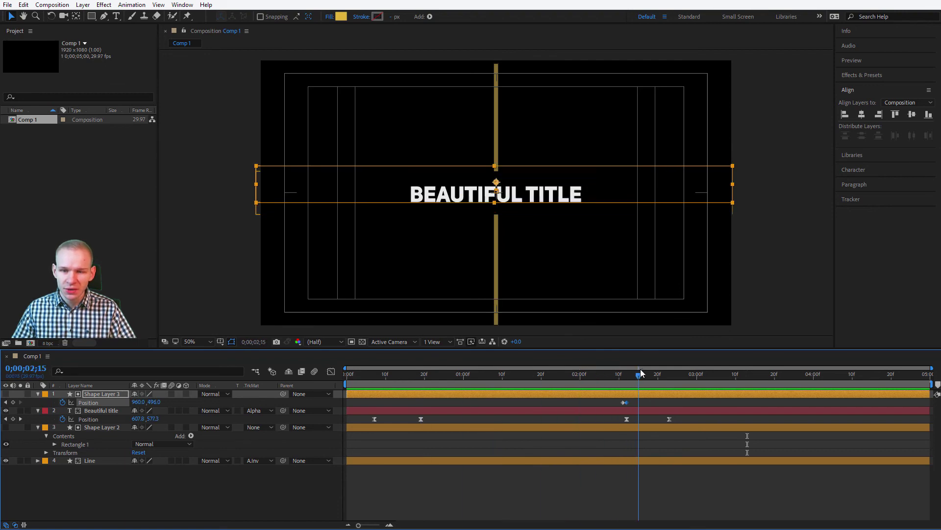